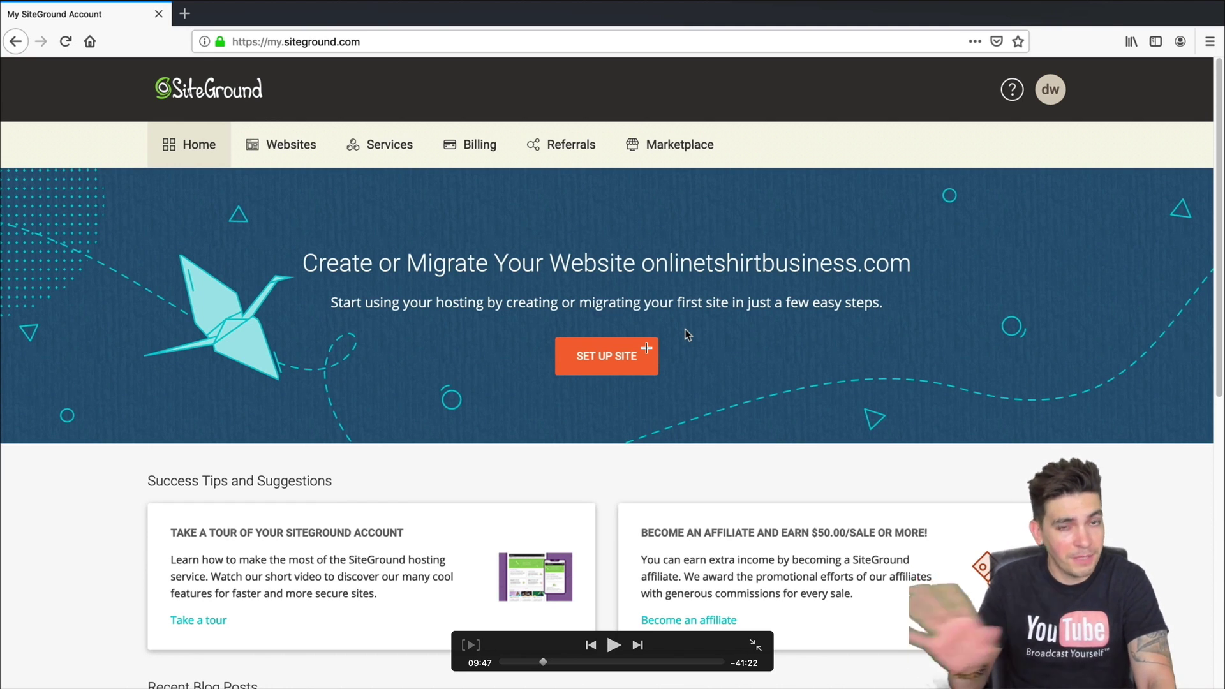
In Chrome, go to Websites and begin a New Website on a temporary sg-host.com domain.
{"action": "key", "text": "super+Tab"}
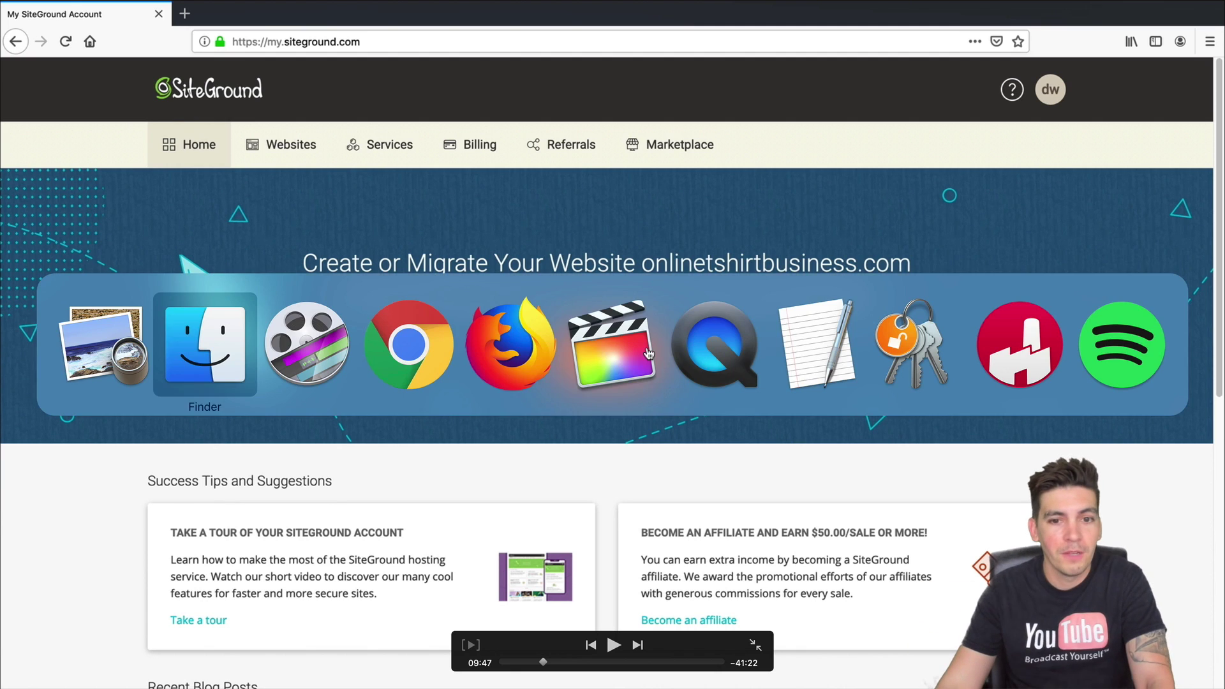
{"action": "left_click", "coordinate": [414, 339]}
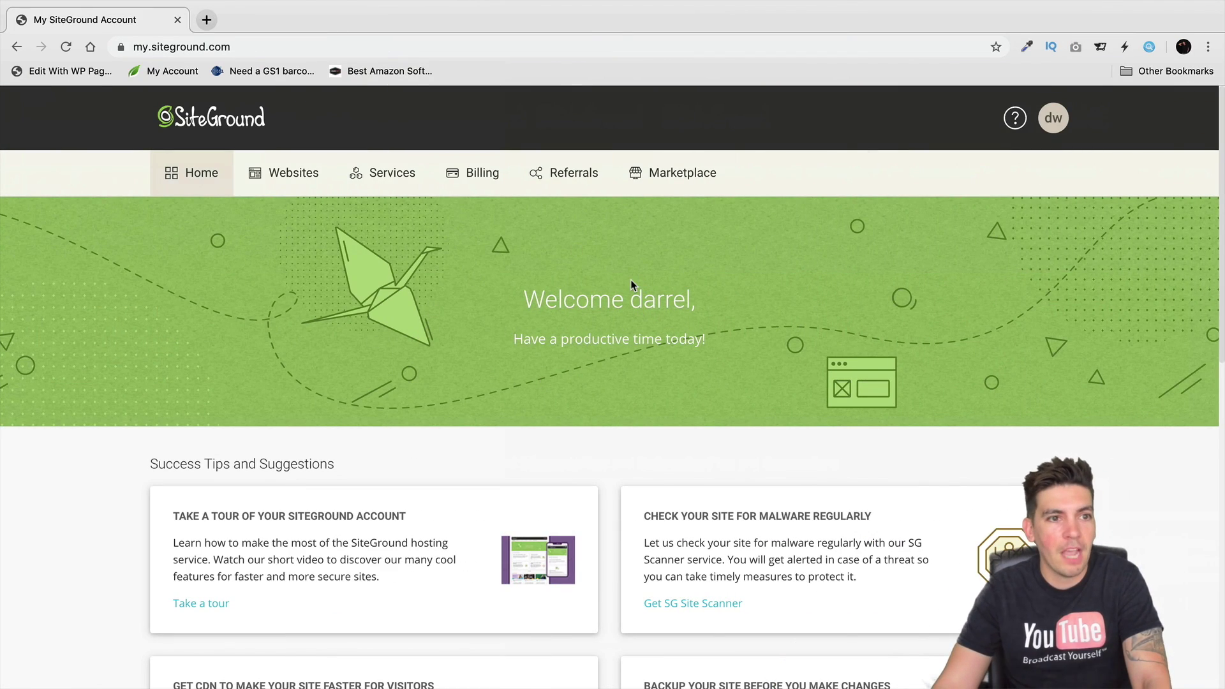
{"action": "left_click", "coordinate": [310, 175]}
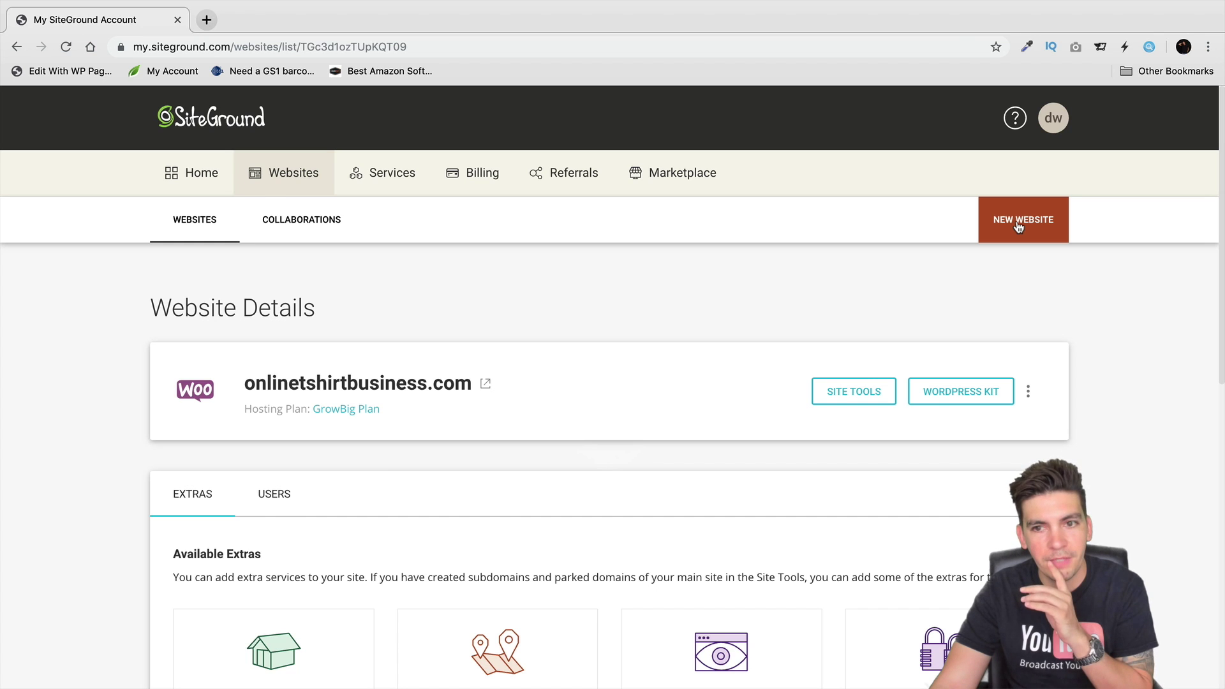
{"action": "left_click", "coordinate": [1018, 225]}
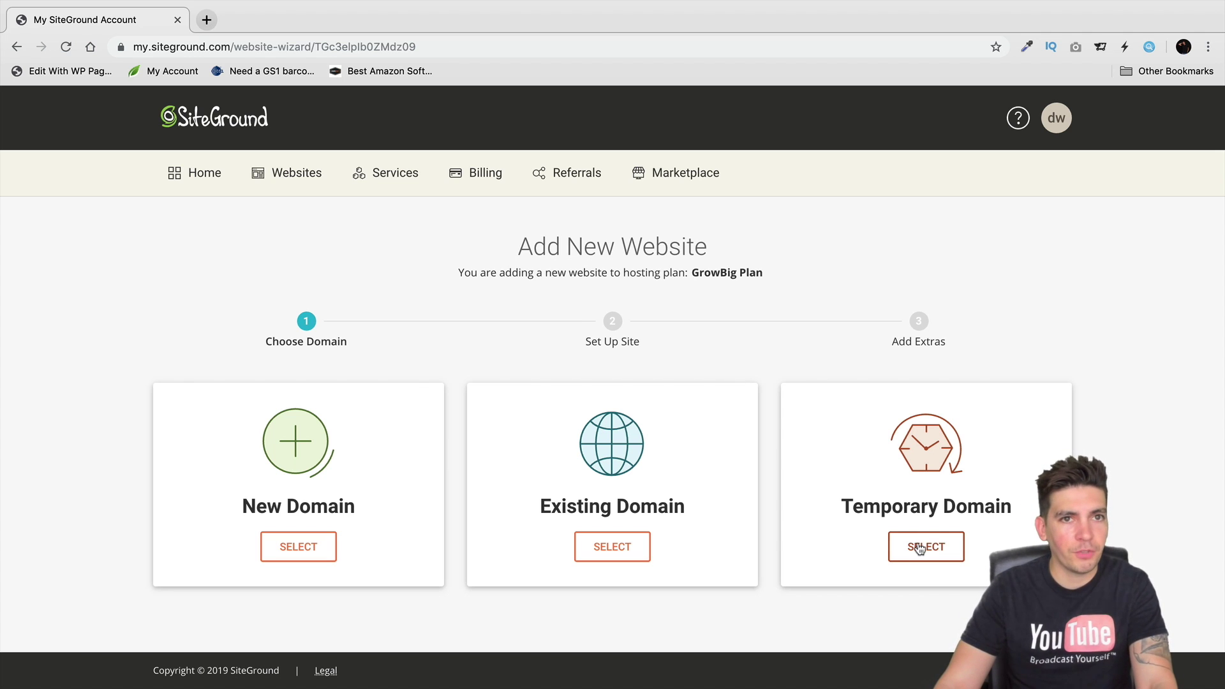
{"action": "left_click", "coordinate": [918, 547]}
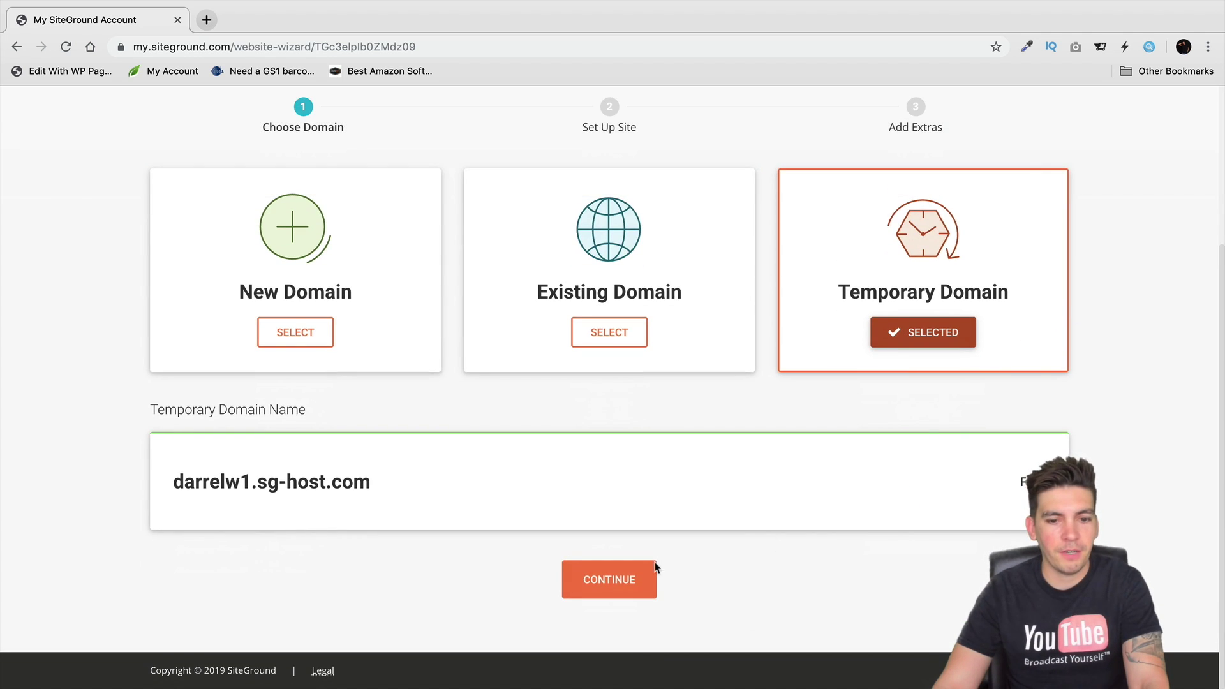
{"action": "left_click", "coordinate": [640, 577]}
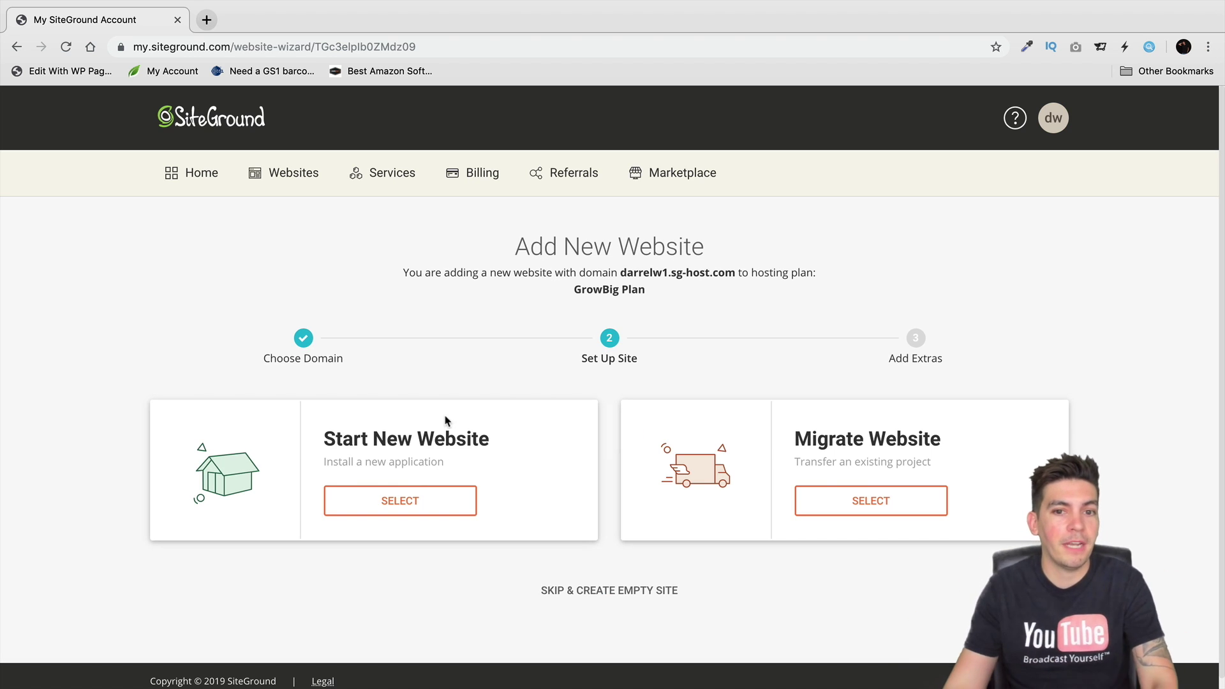
{"action": "scroll", "coordinate": [420, 382], "scroll_direction": "down", "scroll_amount": 1}
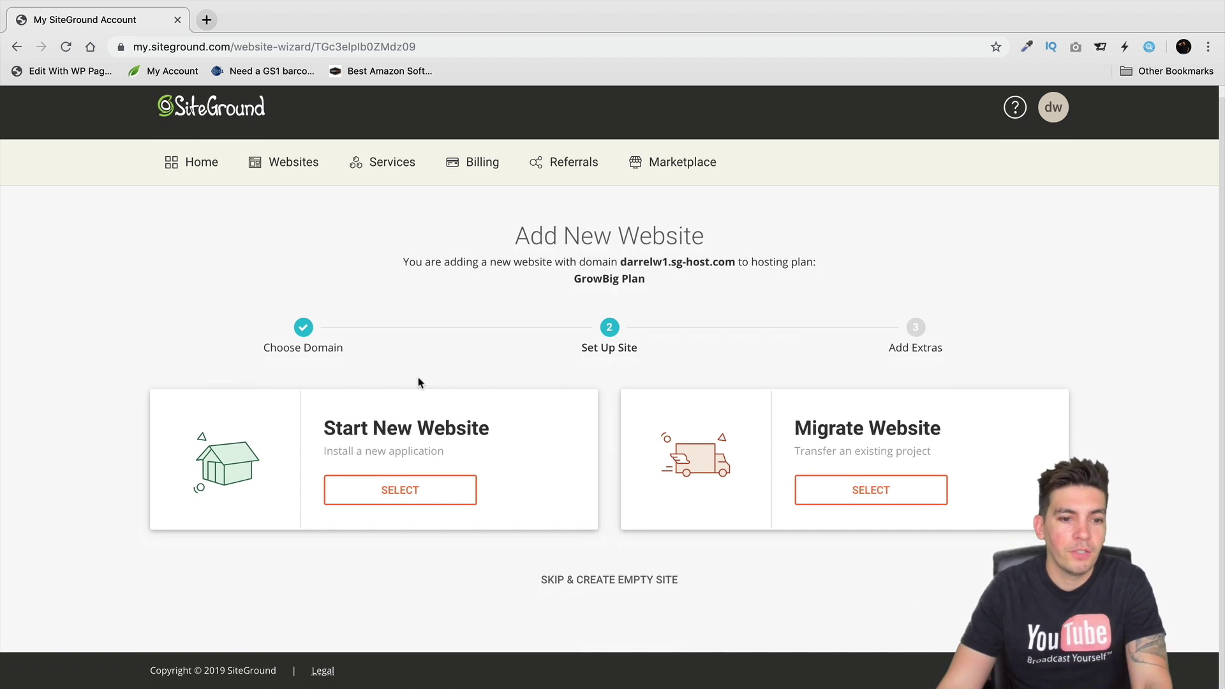
Choose Start New Website with WordPress, keeping the autofilled login email and password.
{"action": "left_click", "coordinate": [413, 487]}
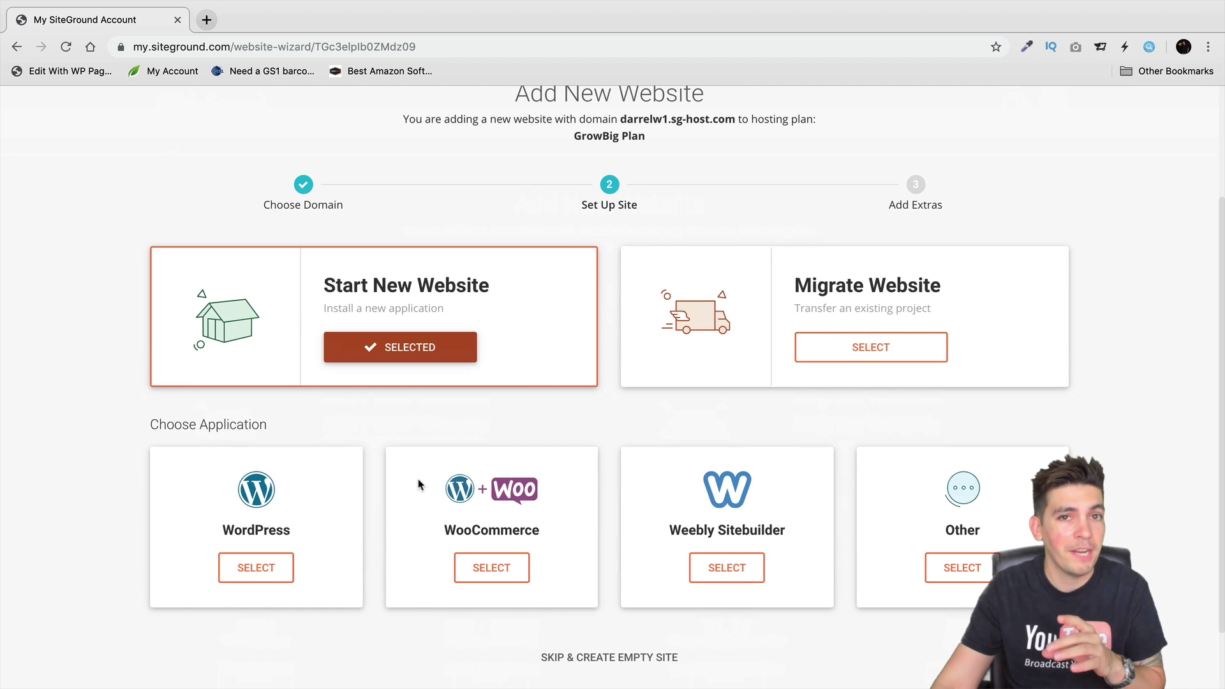
{"action": "scroll", "coordinate": [296, 469], "scroll_direction": "down", "scroll_amount": 1}
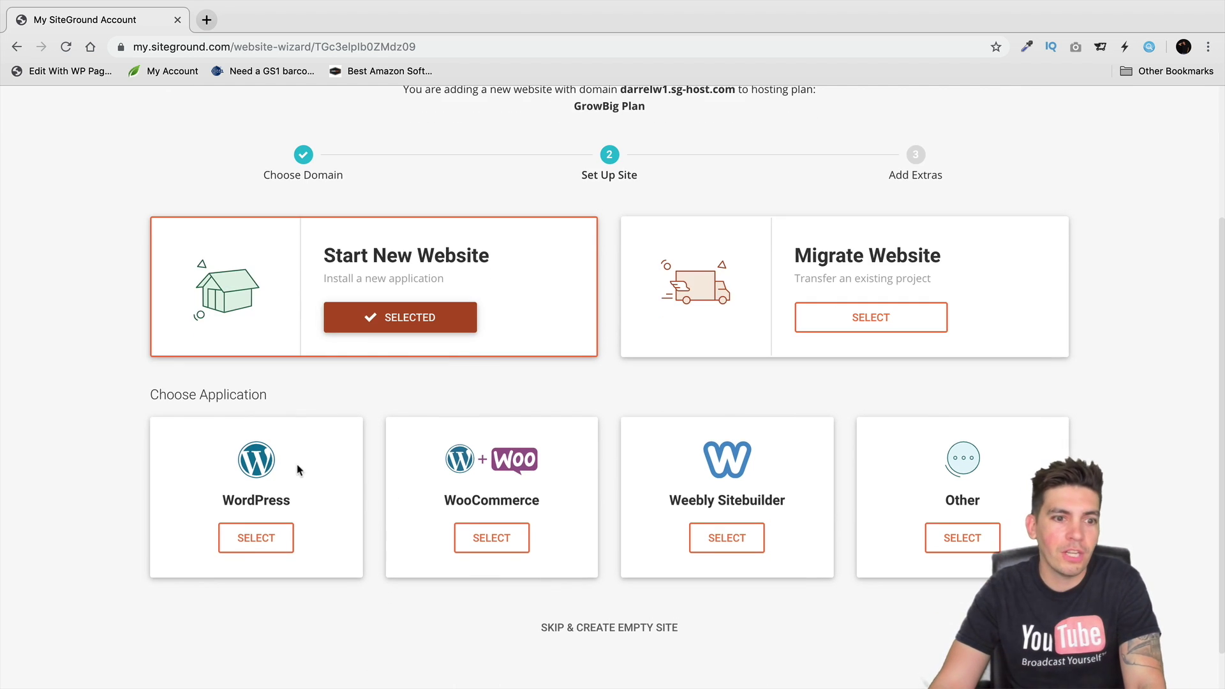
{"action": "left_click", "coordinate": [256, 537]}
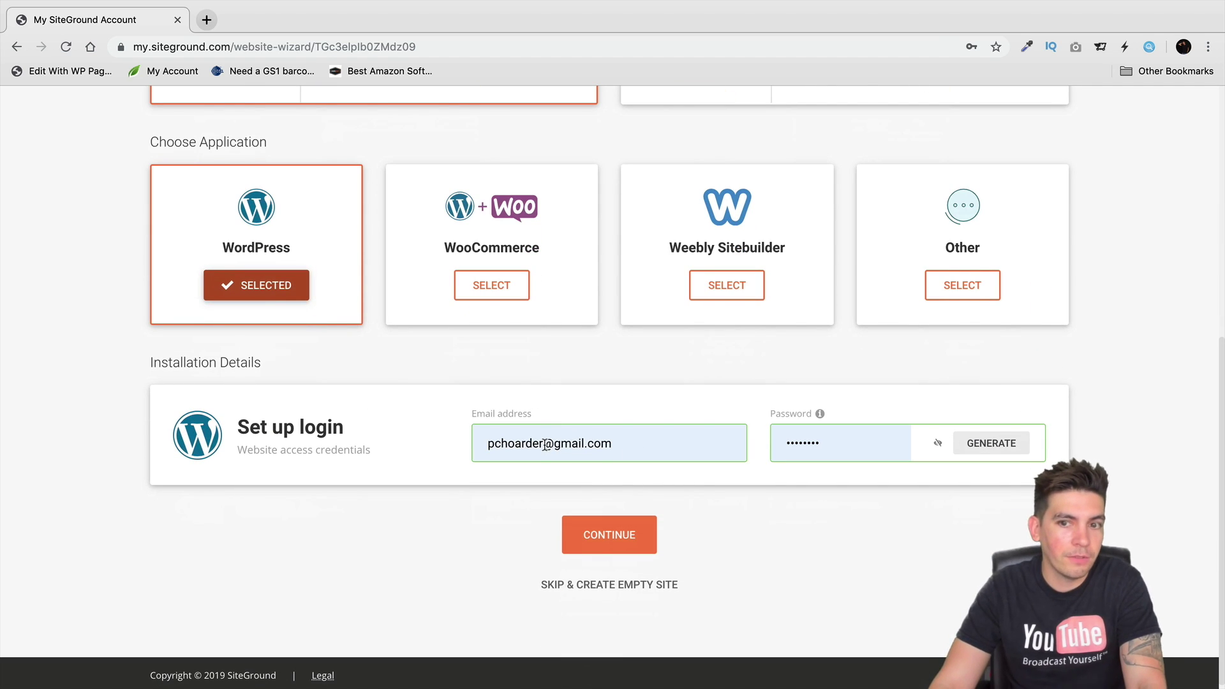
{"action": "left_click", "coordinate": [634, 536]}
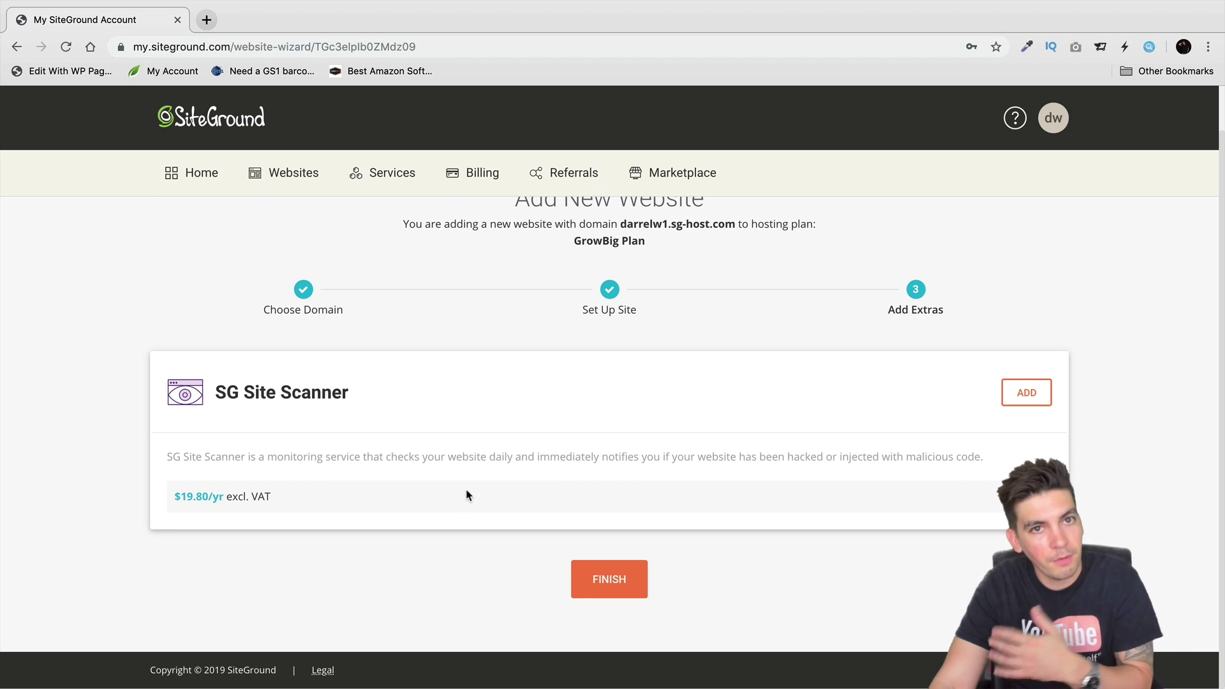
Skip the SG Site Scanner extra and finish creating the site.
{"action": "left_click", "coordinate": [634, 584]}
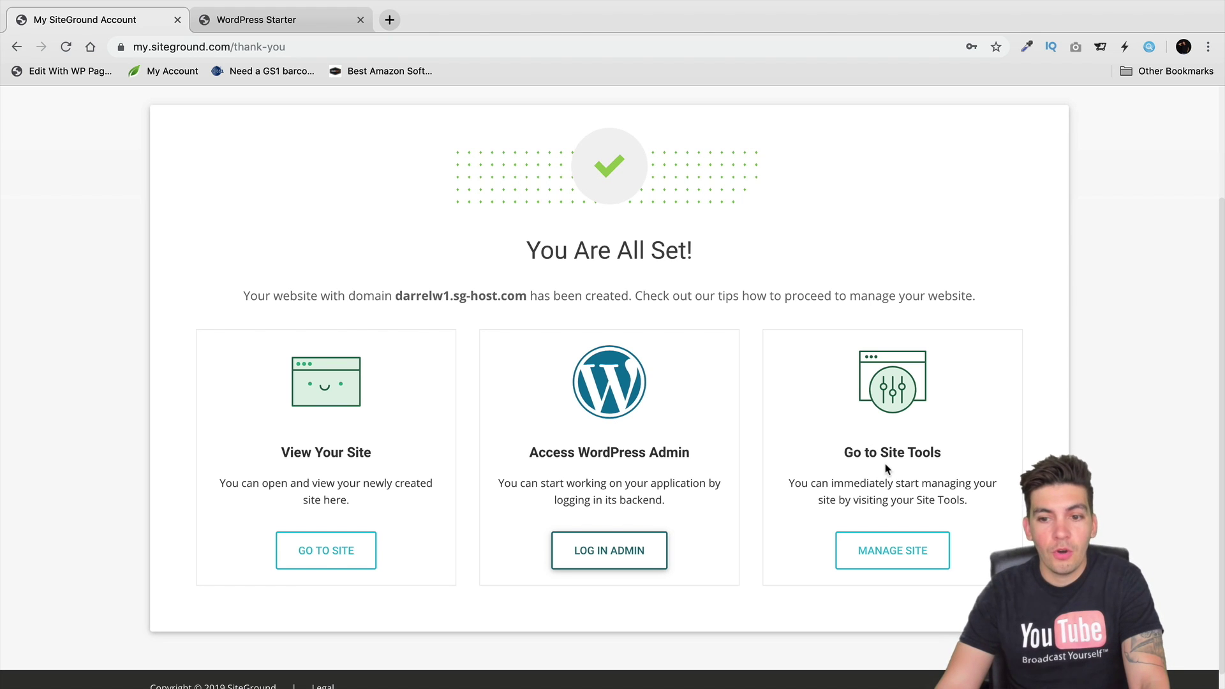
Log into the new site's WordPress admin and exit the WordPress Starter wizard to the Dashboard.
{"action": "left_click", "coordinate": [642, 552]}
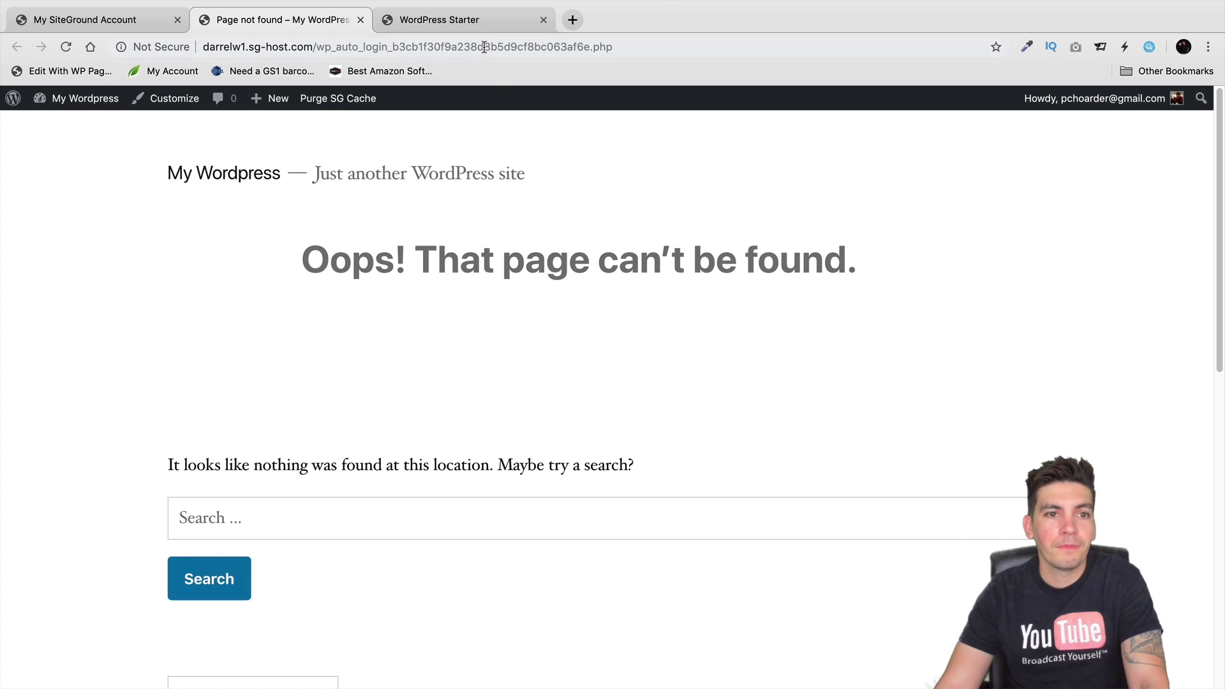
{"action": "left_click", "coordinate": [480, 24]}
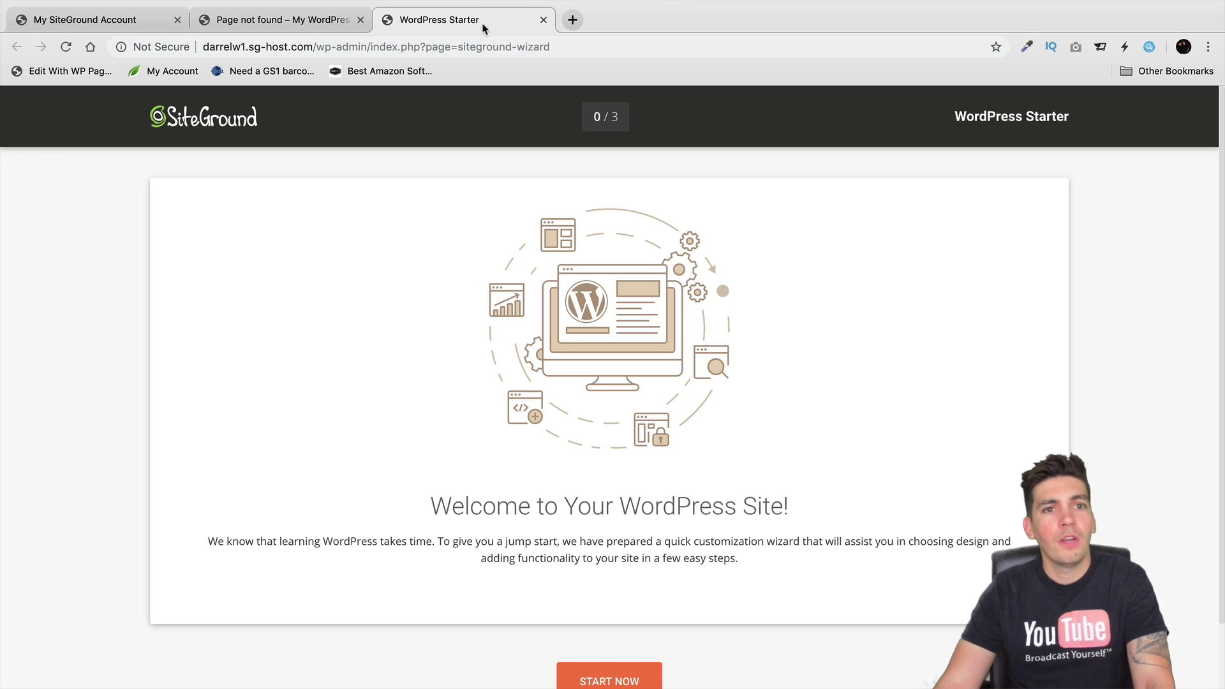
{"action": "scroll", "coordinate": [570, 264], "scroll_direction": "down", "scroll_amount": 3}
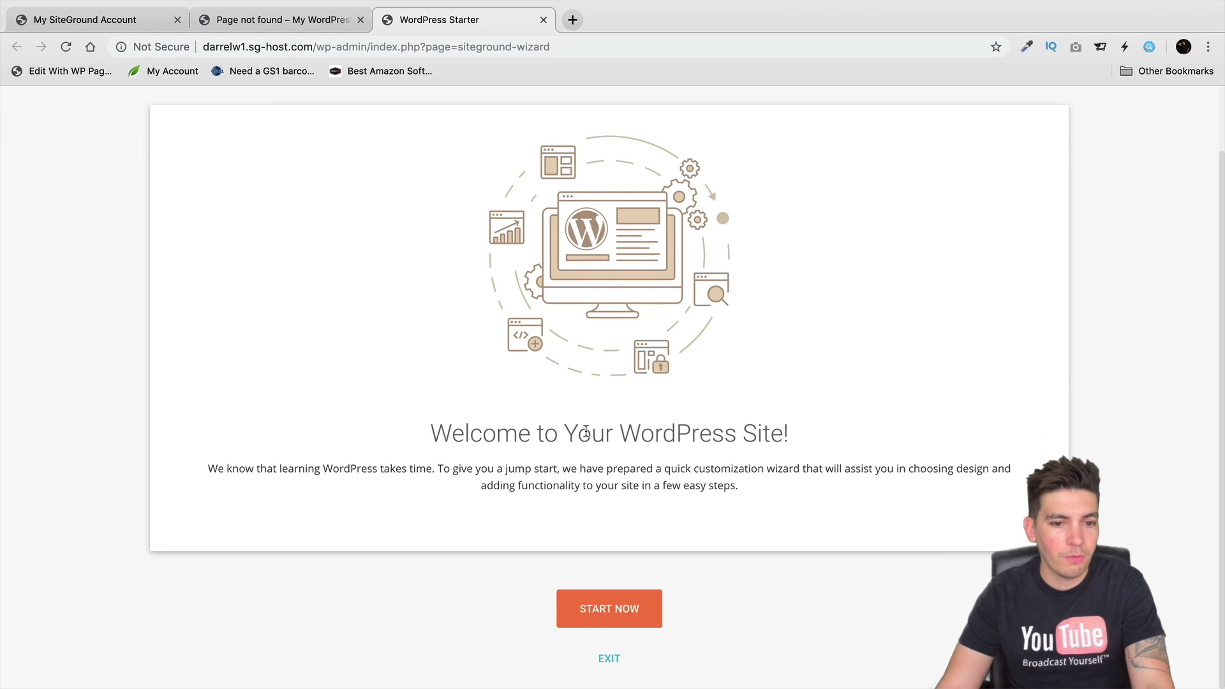
{"action": "scroll", "coordinate": [647, 464], "scroll_direction": "up", "scroll_amount": 3}
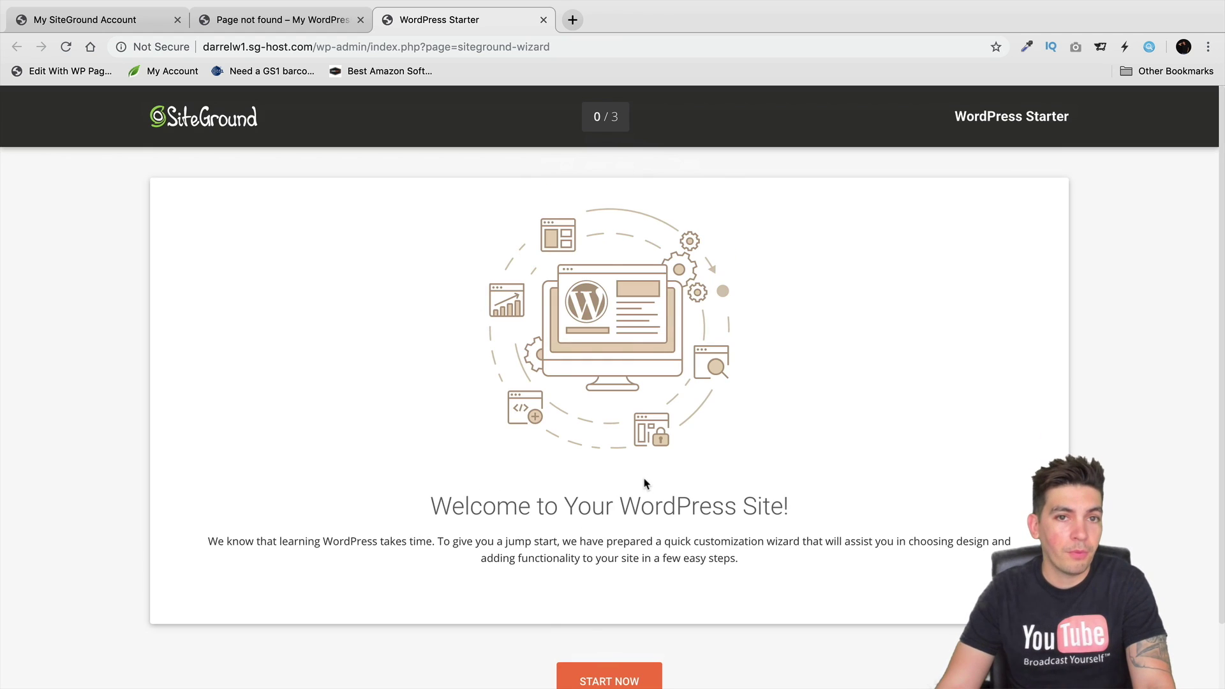
{"action": "scroll", "coordinate": [650, 464], "scroll_direction": "down", "scroll_amount": 3}
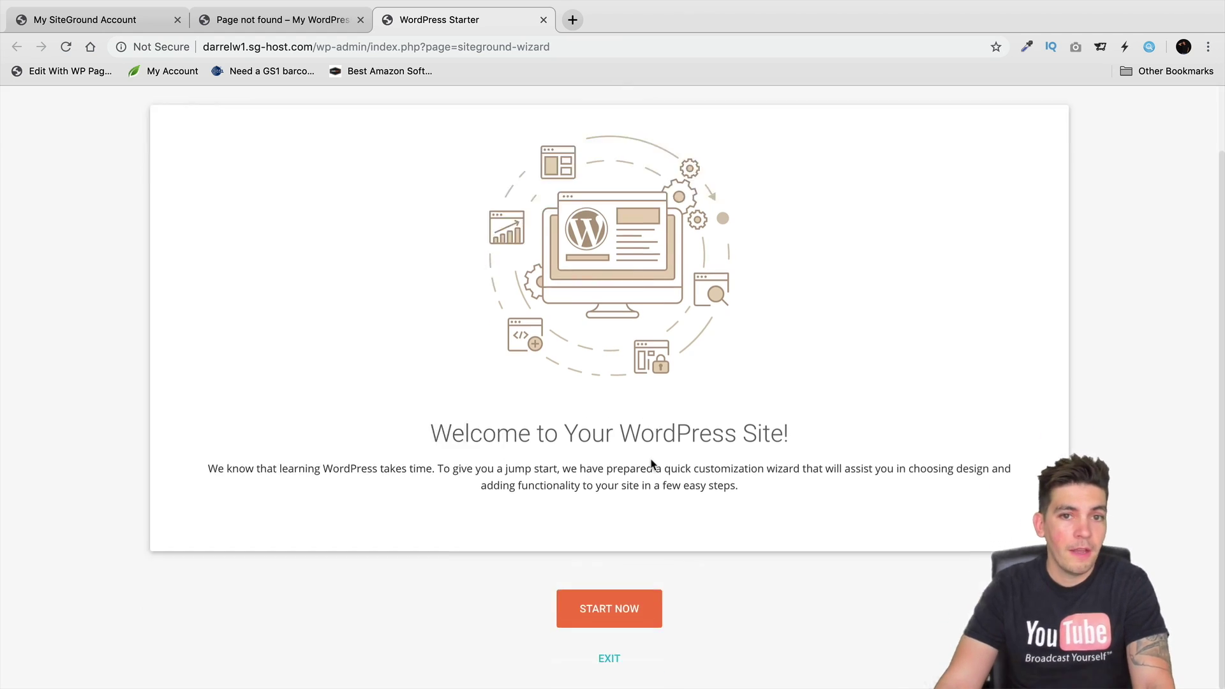
{"action": "left_click", "coordinate": [614, 652]}
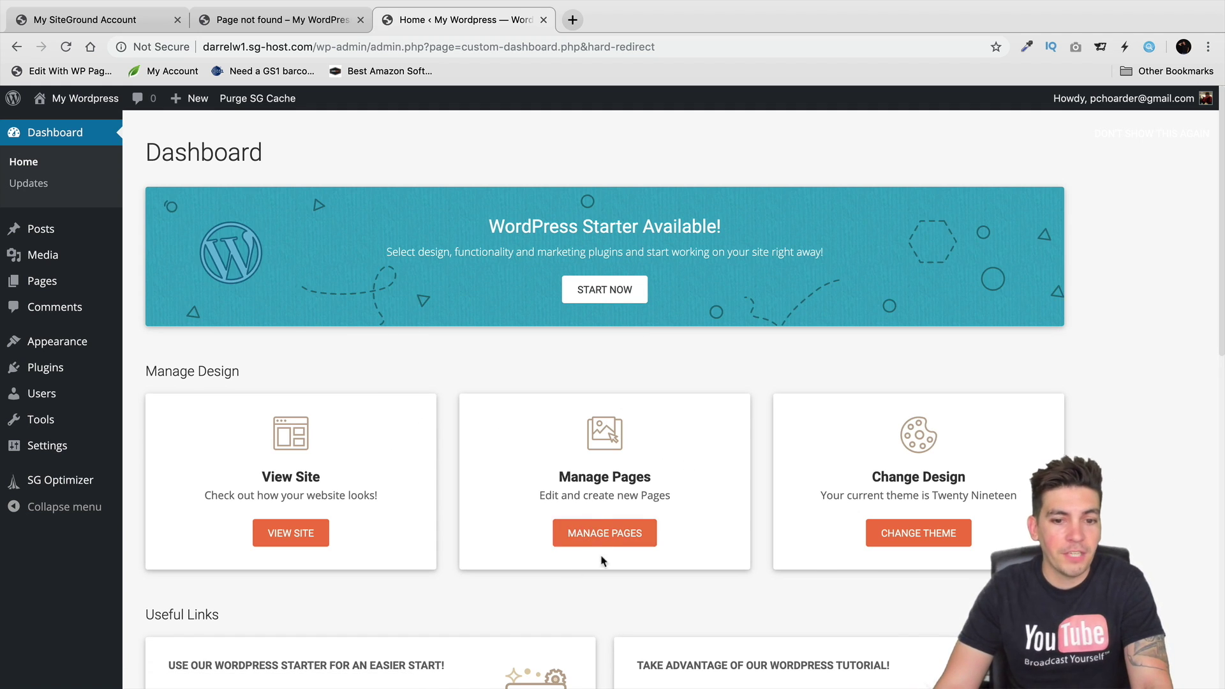
{"action": "scroll", "coordinate": [608, 535], "scroll_direction": "down", "scroll_amount": 5}
{"action": "scroll", "coordinate": [588, 506], "scroll_direction": "up", "scroll_amount": 5}
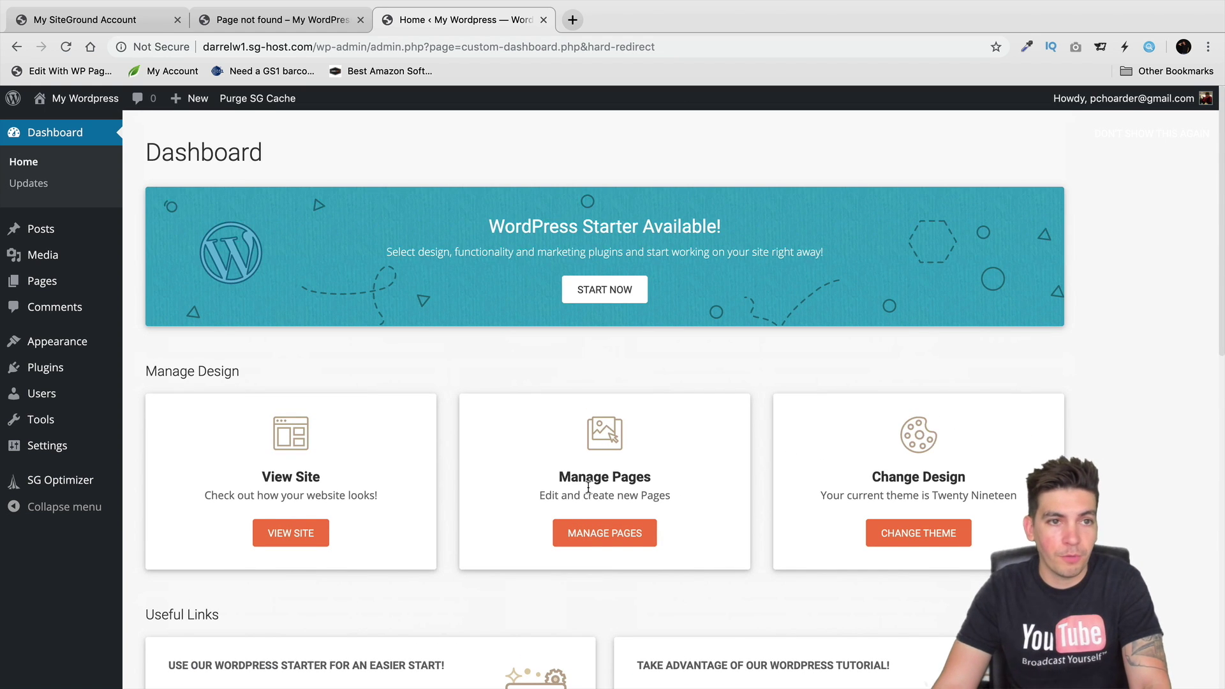
Deactivate WordPress Starter in Installed Plugins, then return to the Dashboard.
{"action": "mouse_move", "coordinate": [96, 368]}
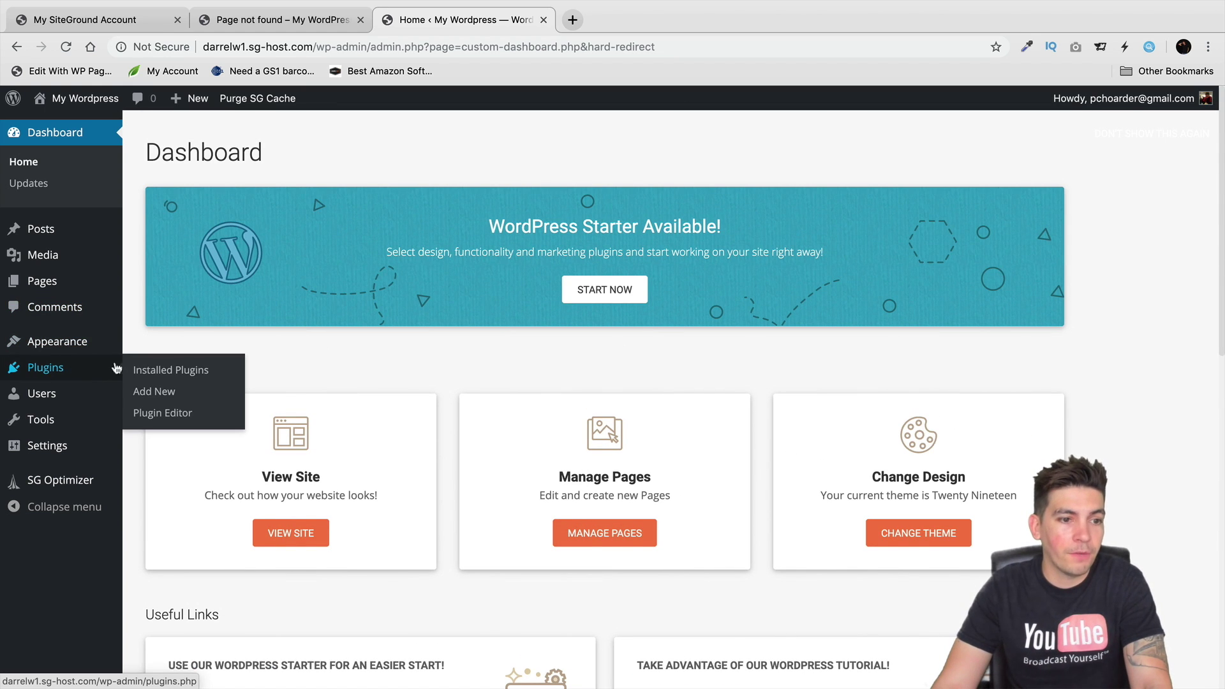
{"action": "left_click", "coordinate": [169, 376]}
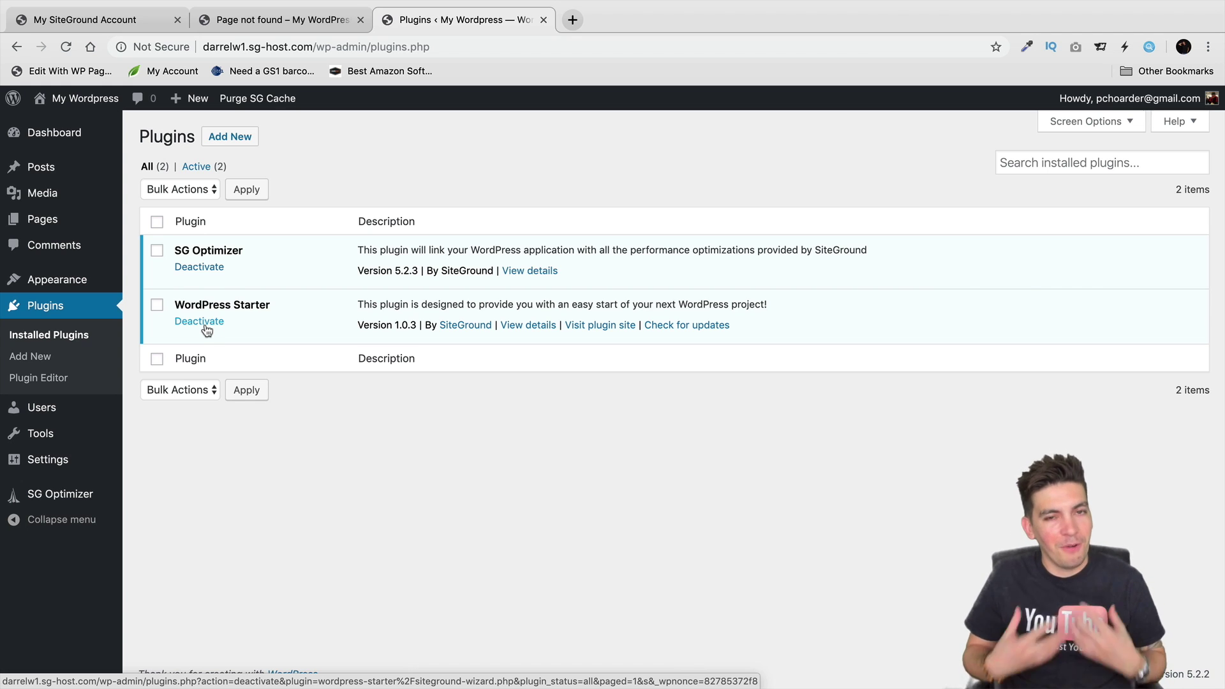
{"action": "left_click", "coordinate": [206, 325]}
{"action": "left_click", "coordinate": [95, 134]}
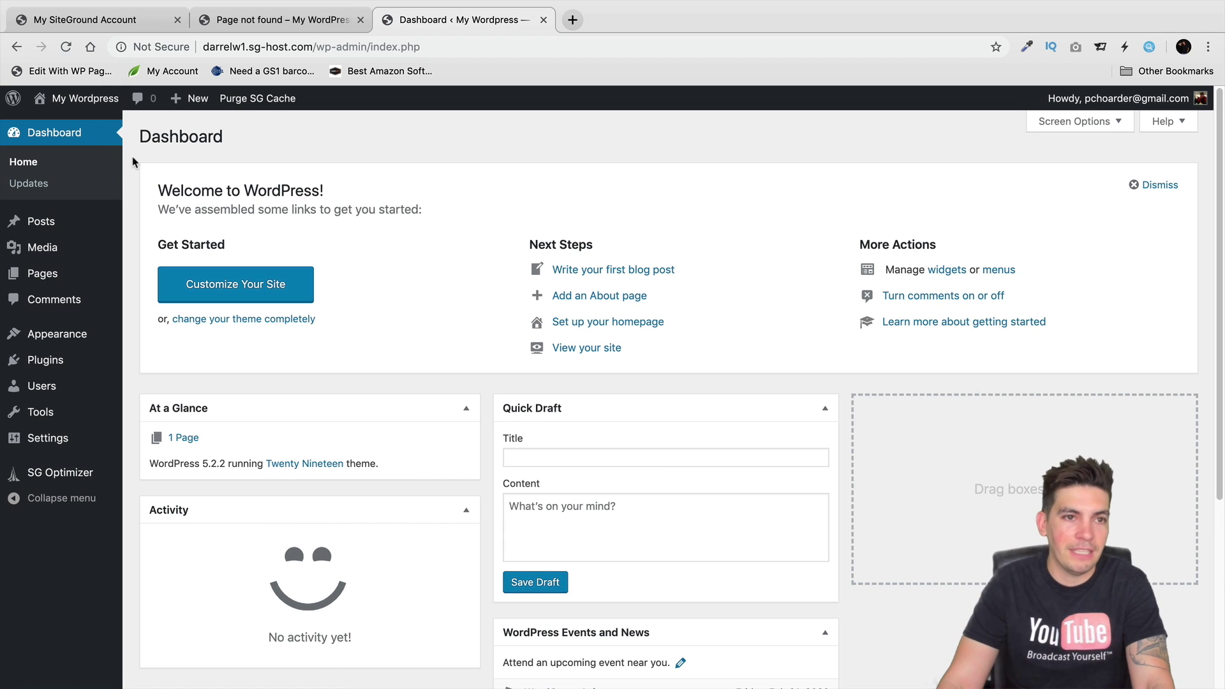
Back in SiteGround, browse the account home, hosting plans and the My Websites list.
{"action": "left_click", "coordinate": [142, 20]}
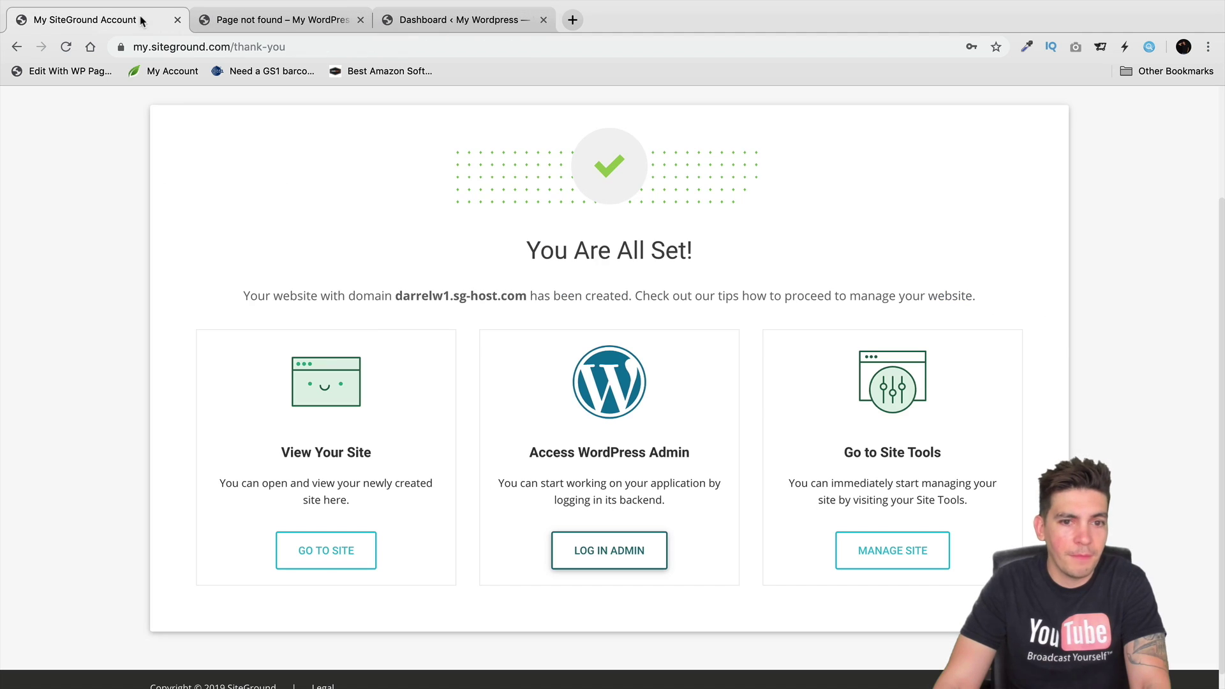
{"action": "left_click", "coordinate": [204, 185]}
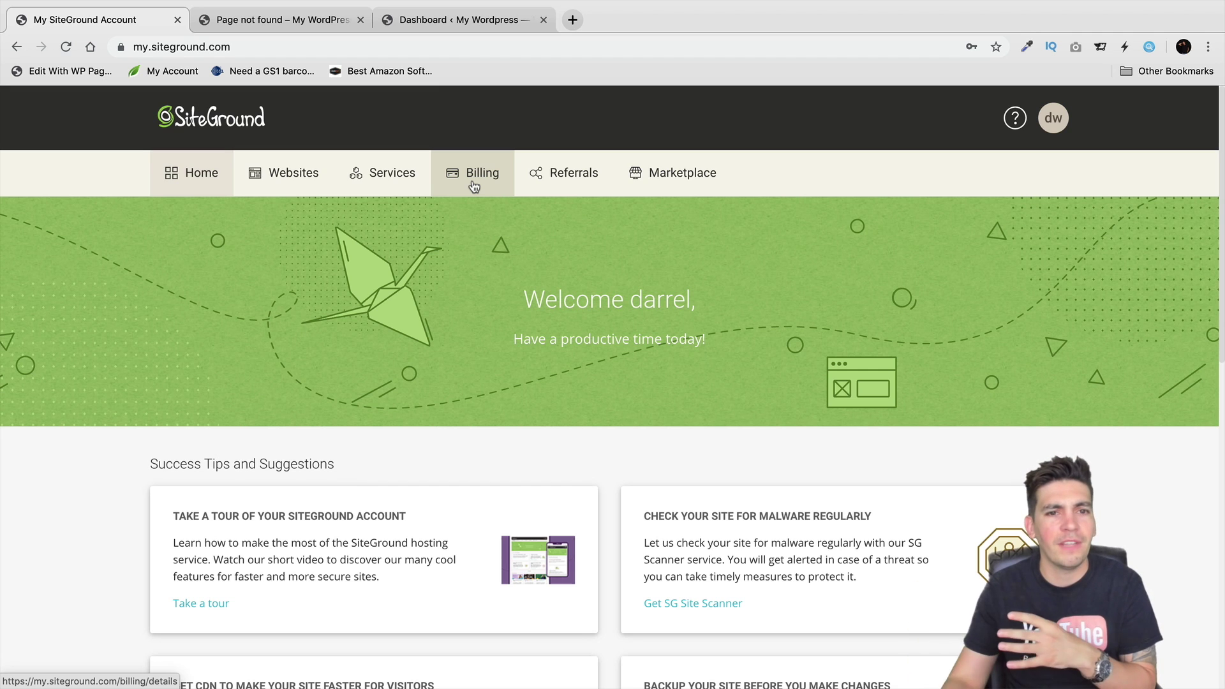
{"action": "left_click", "coordinate": [399, 179]}
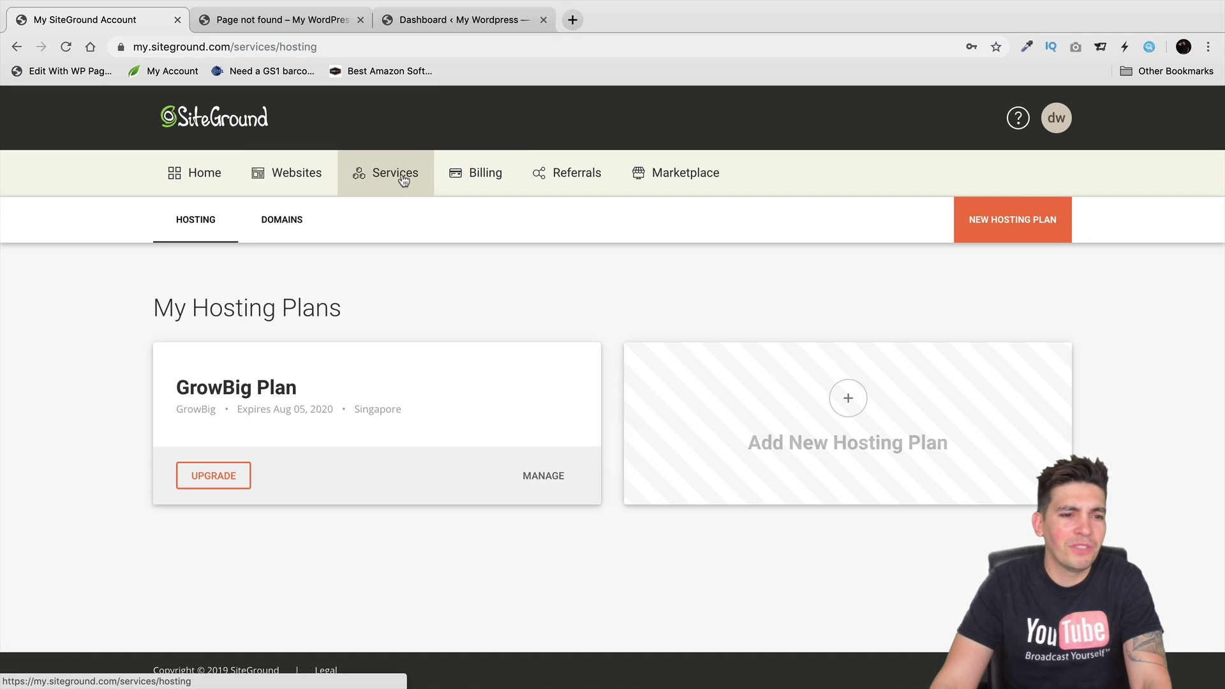
{"action": "left_click", "coordinate": [309, 177]}
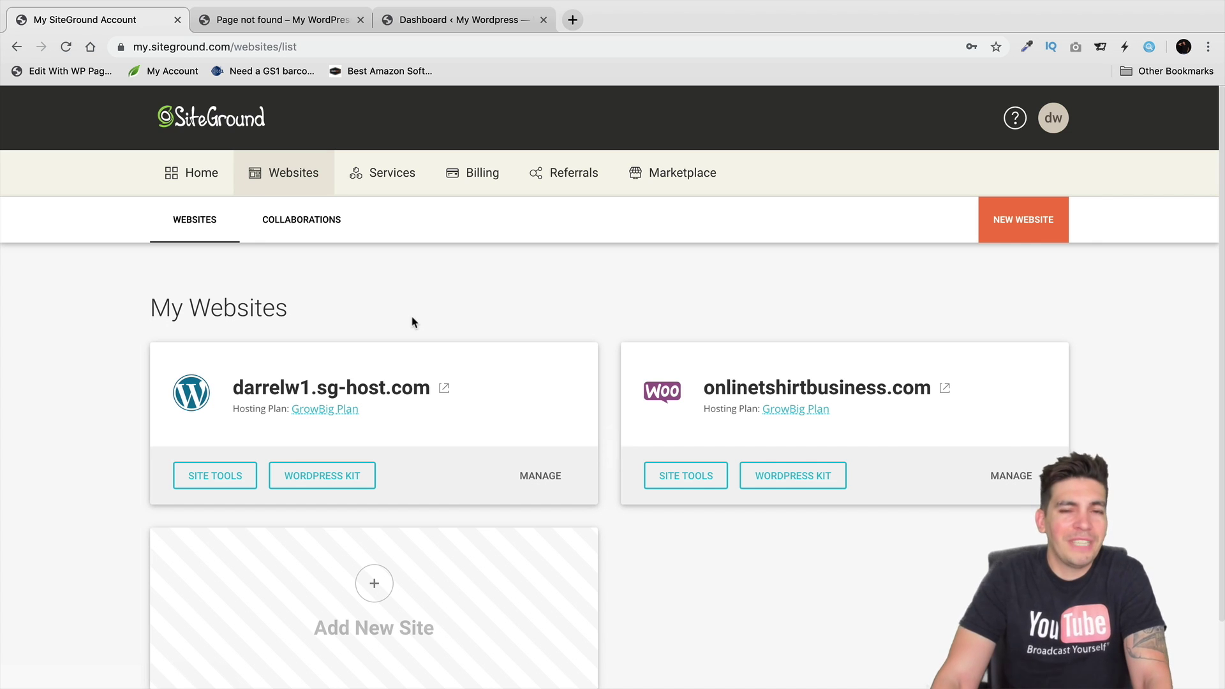
{"action": "scroll", "coordinate": [445, 343], "scroll_direction": "down", "scroll_amount": 2}
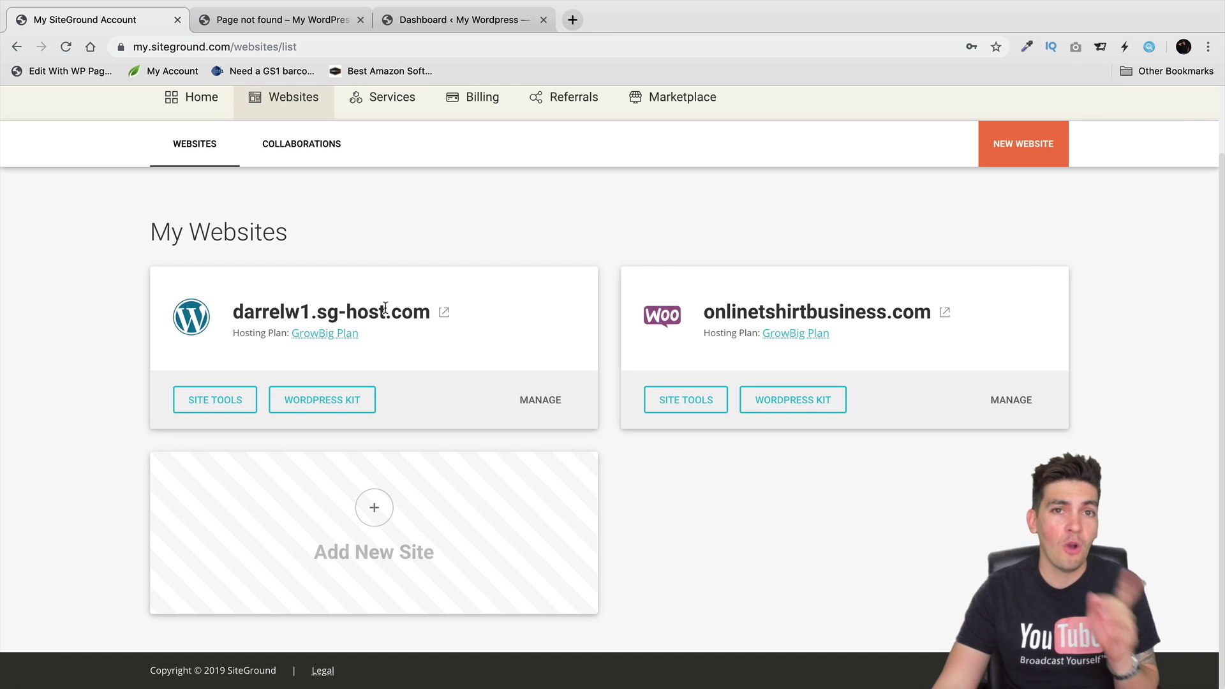
{"action": "scroll", "coordinate": [424, 367], "scroll_direction": "up", "scroll_amount": 2}
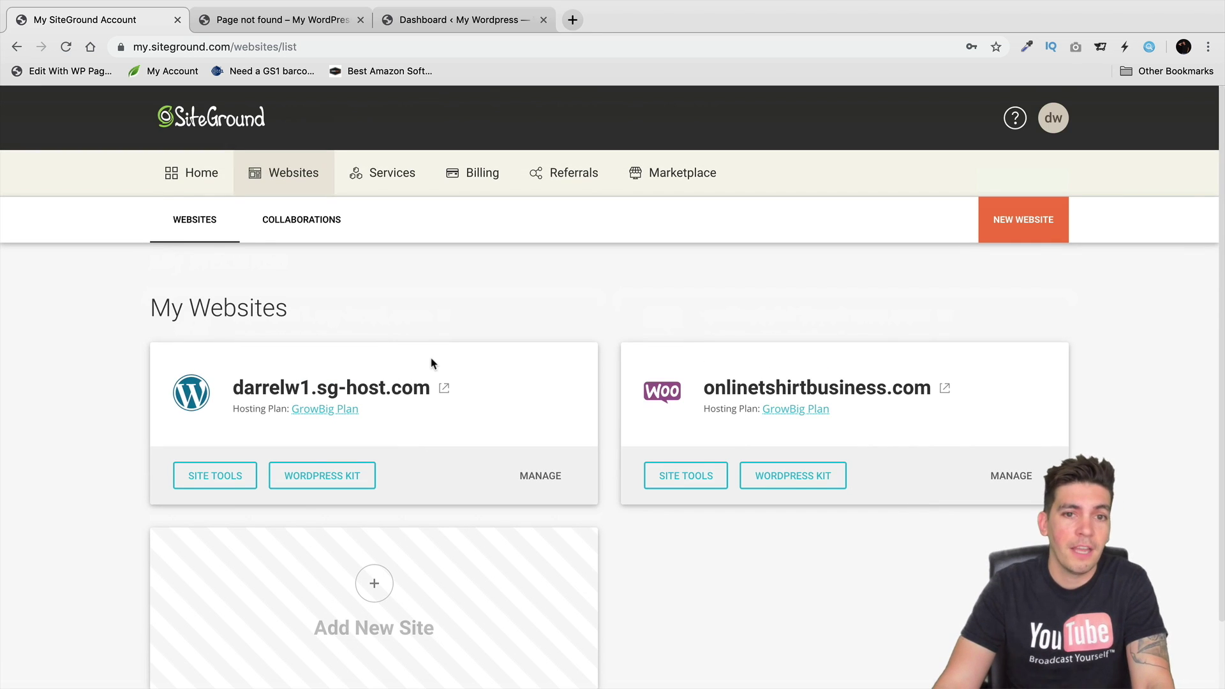
{"action": "scroll", "coordinate": [437, 347], "scroll_direction": "down", "scroll_amount": 1}
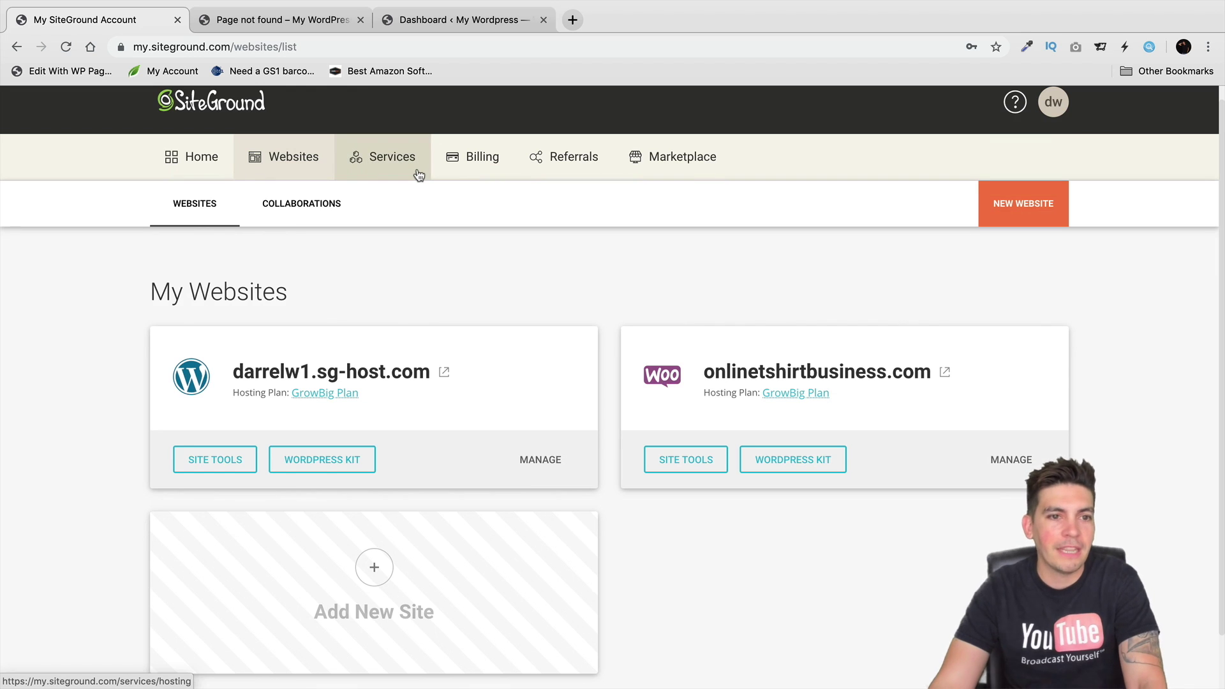
Glance at the page-not-found and WordPress dashboard tabs, then return to SiteGround.
{"action": "left_click", "coordinate": [319, 19]}
{"action": "left_click", "coordinate": [434, 16]}
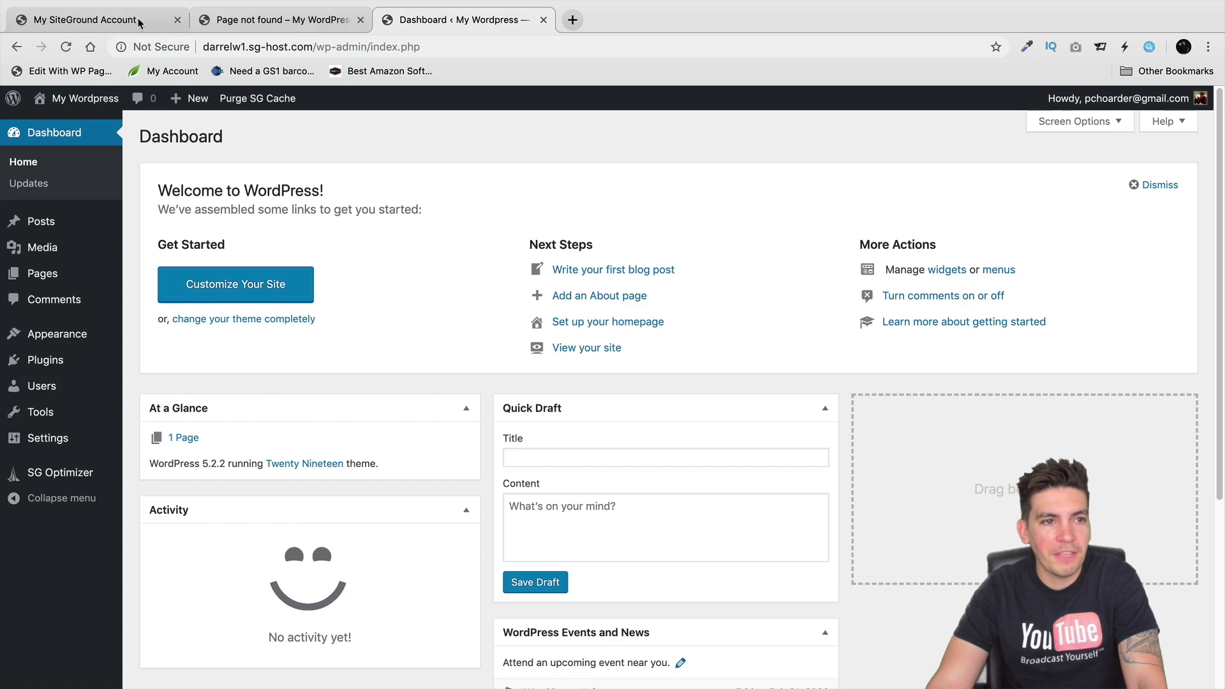
{"action": "left_click", "coordinate": [128, 23]}
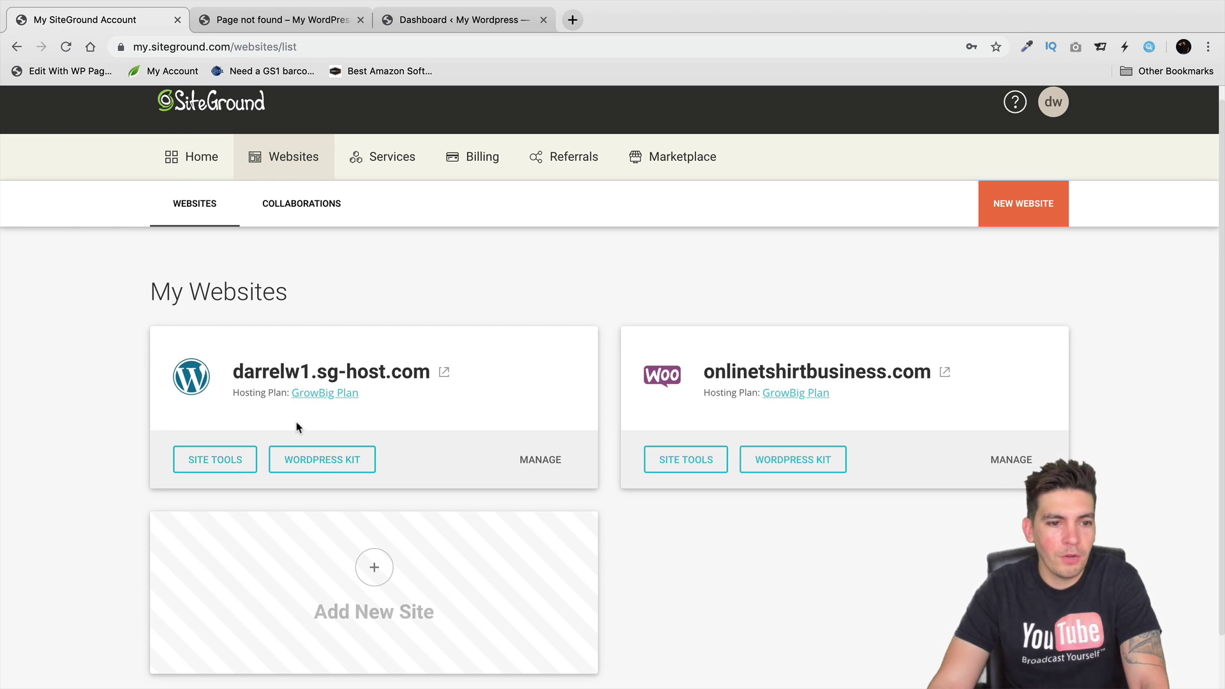
{"action": "scroll", "coordinate": [444, 381], "scroll_direction": "down", "scroll_amount": 2}
Open Site Tools for the sg-host.com site and go to WordPress Install & Manage.
{"action": "left_click", "coordinate": [224, 402]}
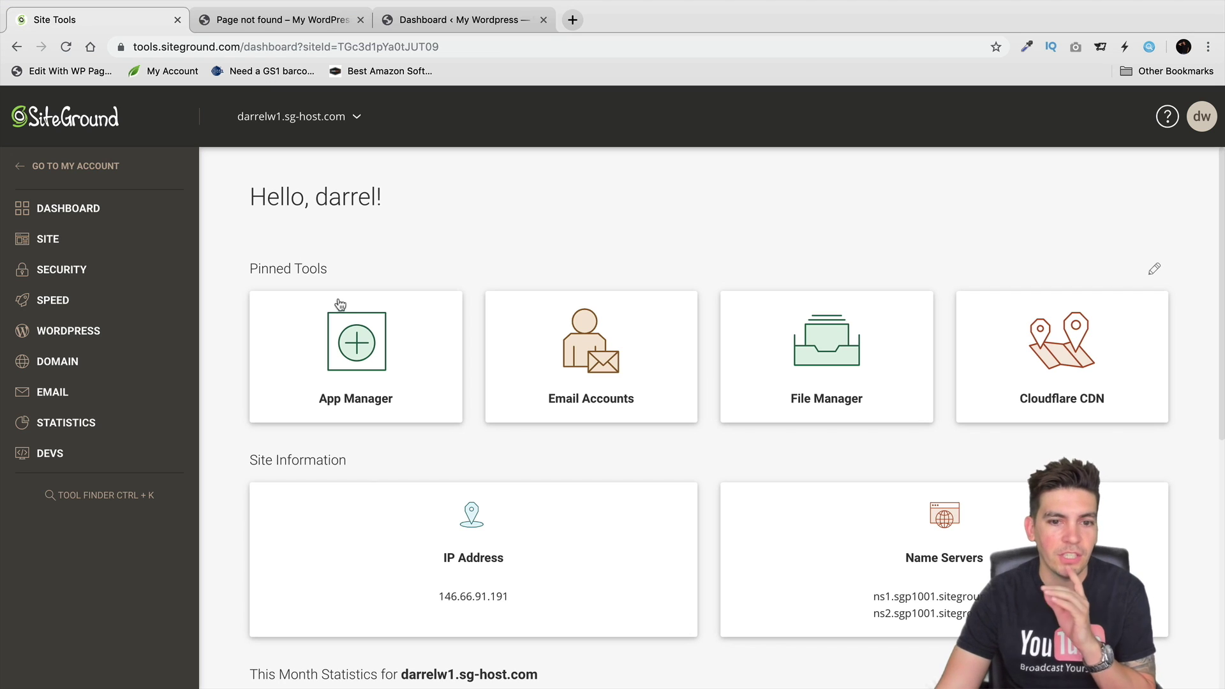
{"action": "left_click", "coordinate": [96, 335]}
{"action": "left_click", "coordinate": [95, 484]}
{"action": "scroll", "coordinate": [95, 488], "scroll_direction": "down", "scroll_amount": 2}
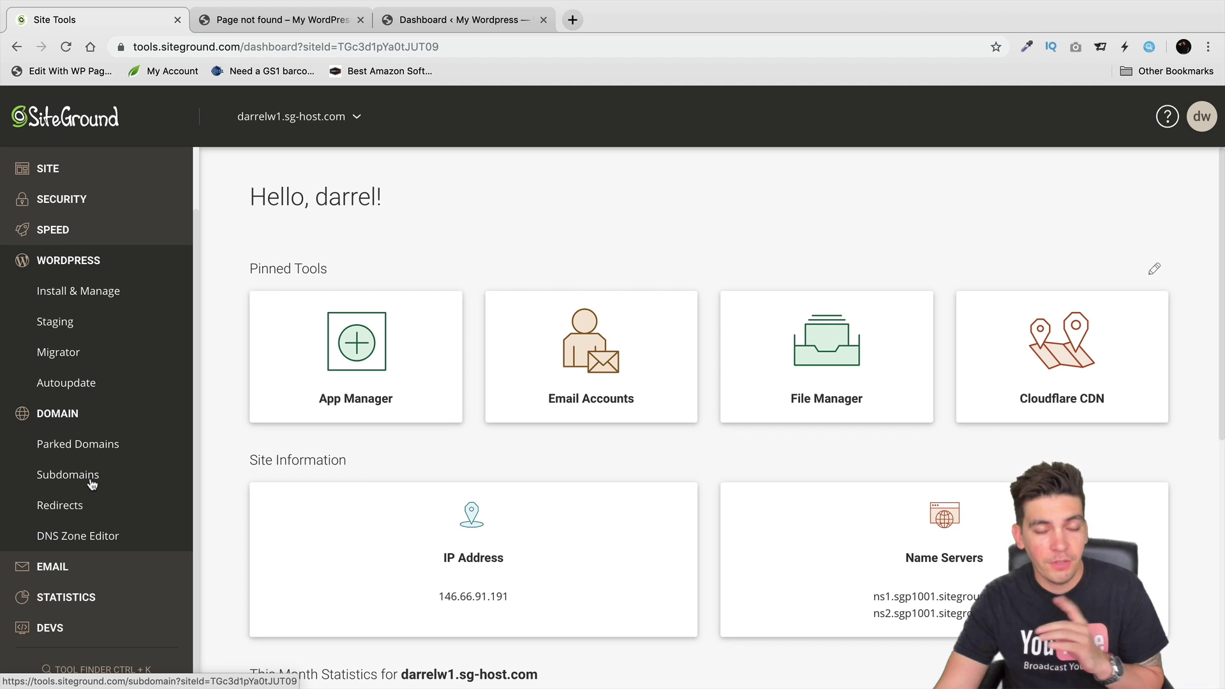
{"action": "left_click", "coordinate": [79, 295]}
{"action": "scroll", "coordinate": [801, 614], "scroll_direction": "down", "scroll_amount": 2}
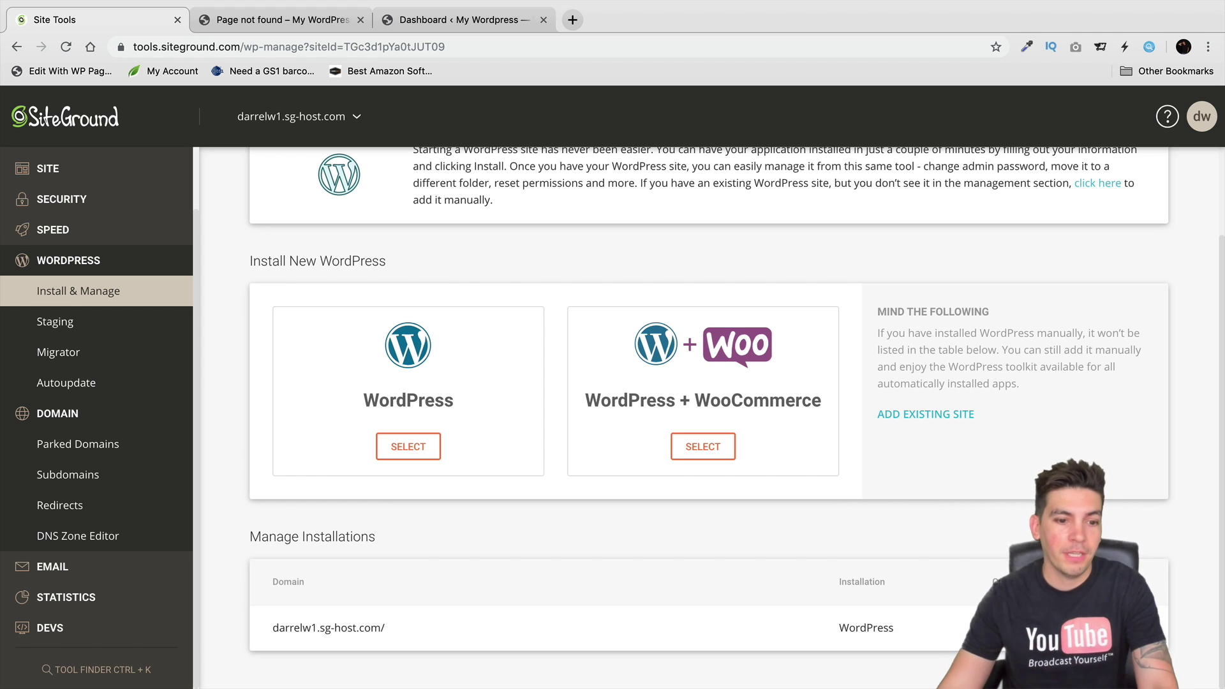
View the Email Accounts, Forwarders and Autoresponders pages, then expand Statistics.
{"action": "left_click", "coordinate": [52, 566]}
{"action": "left_click", "coordinate": [94, 412]}
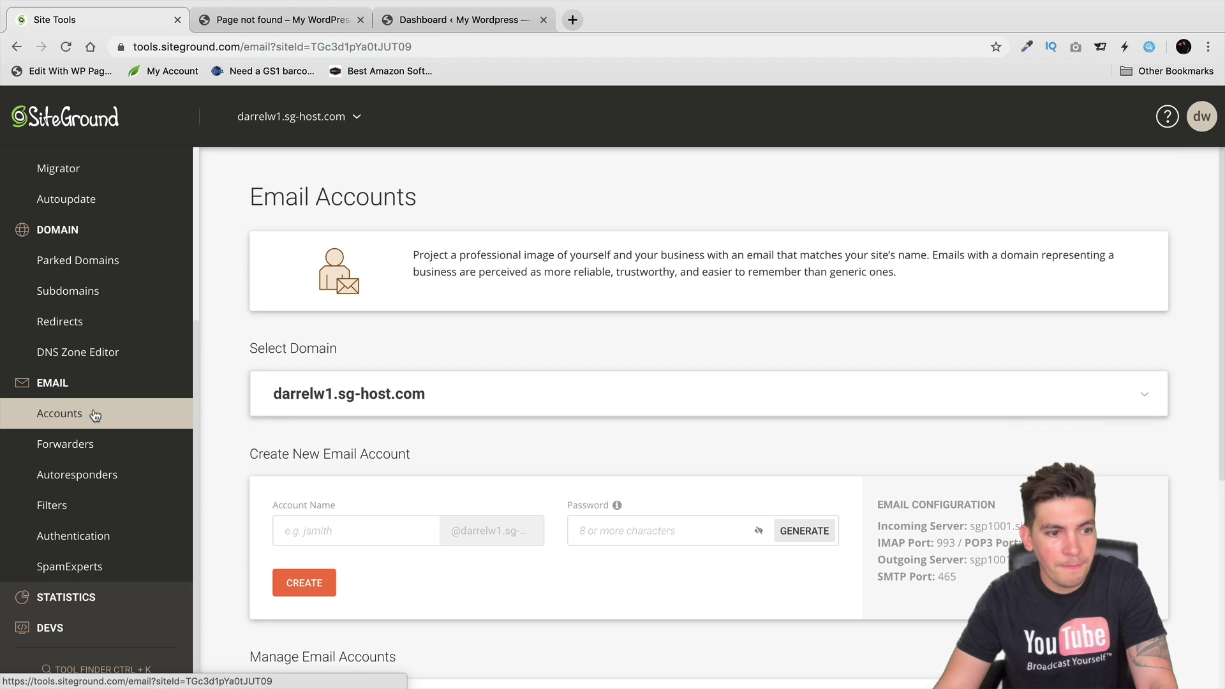
{"action": "left_click", "coordinate": [94, 449]}
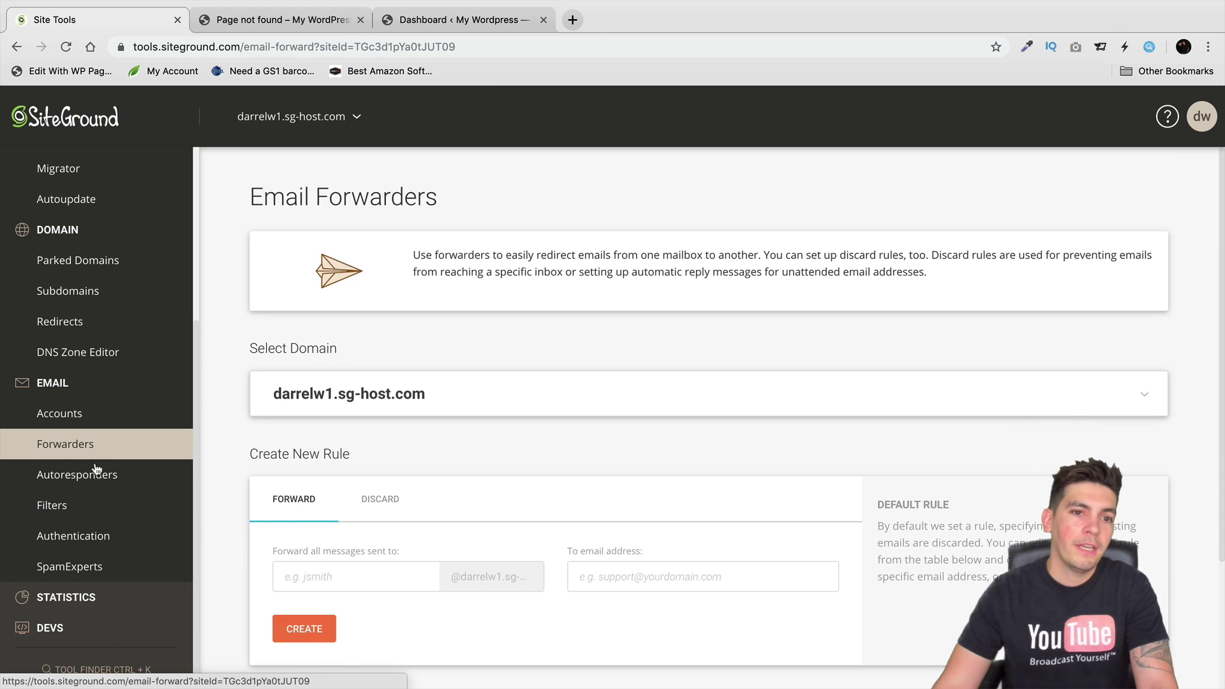
{"action": "left_click", "coordinate": [99, 469]}
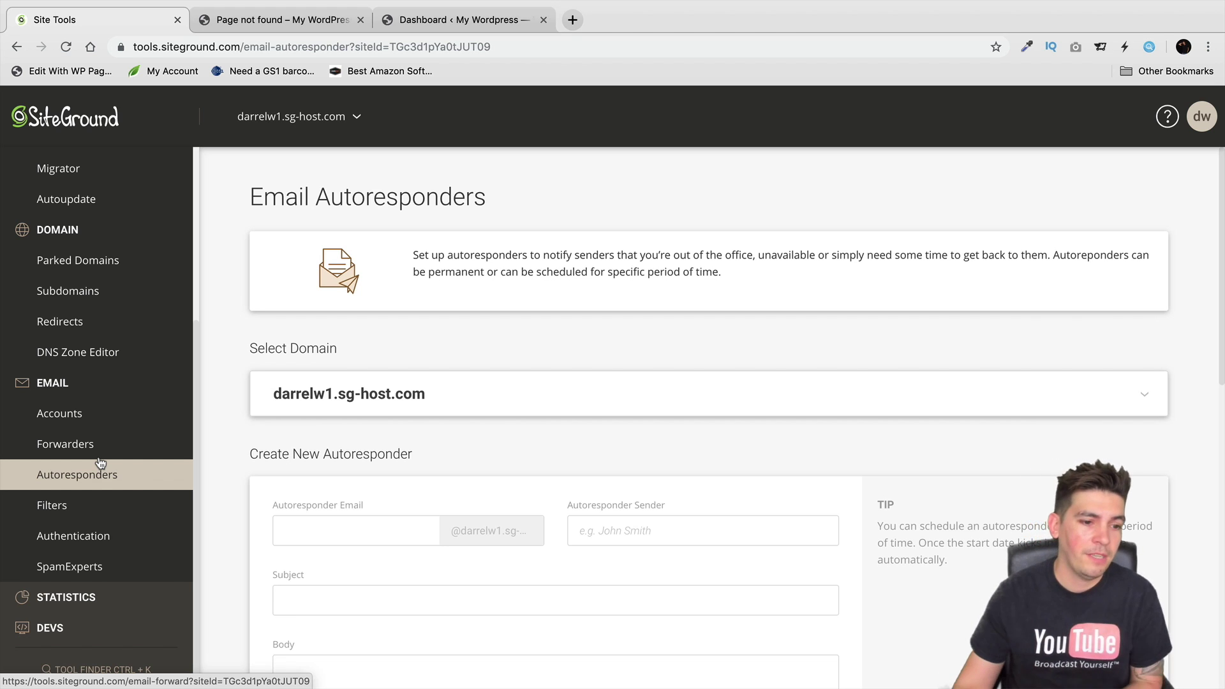
{"action": "left_click", "coordinate": [96, 597]}
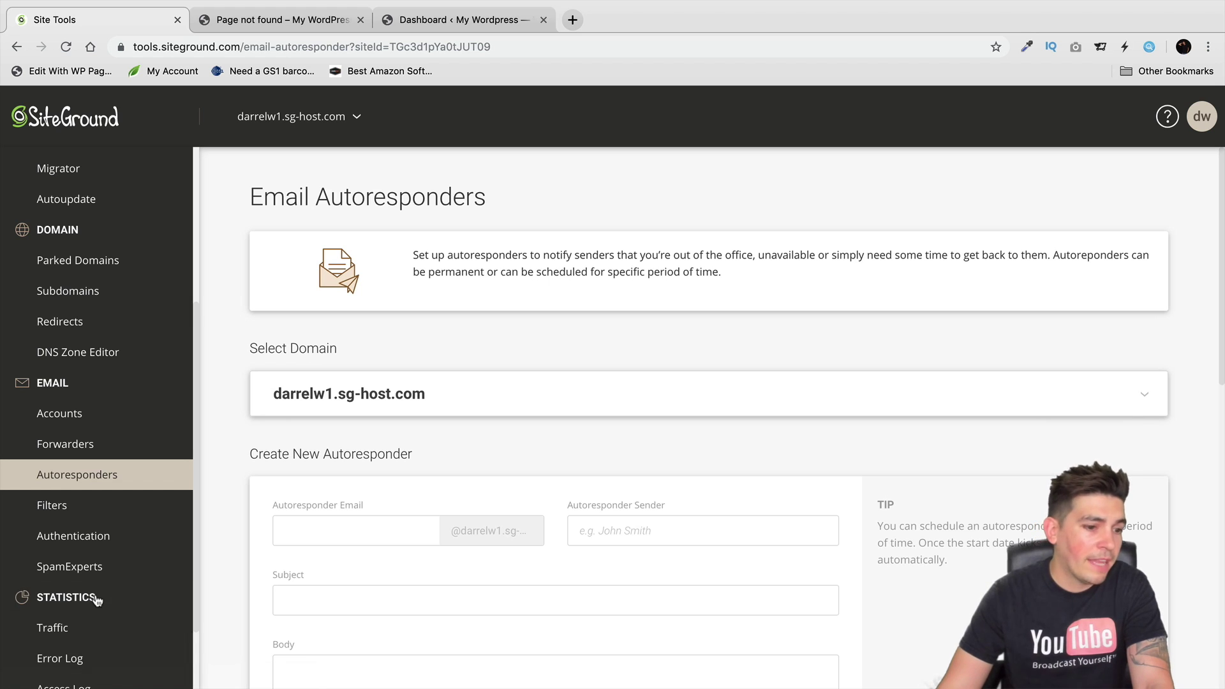
{"action": "scroll", "coordinate": [96, 597], "scroll_direction": "down", "scroll_amount": 3}
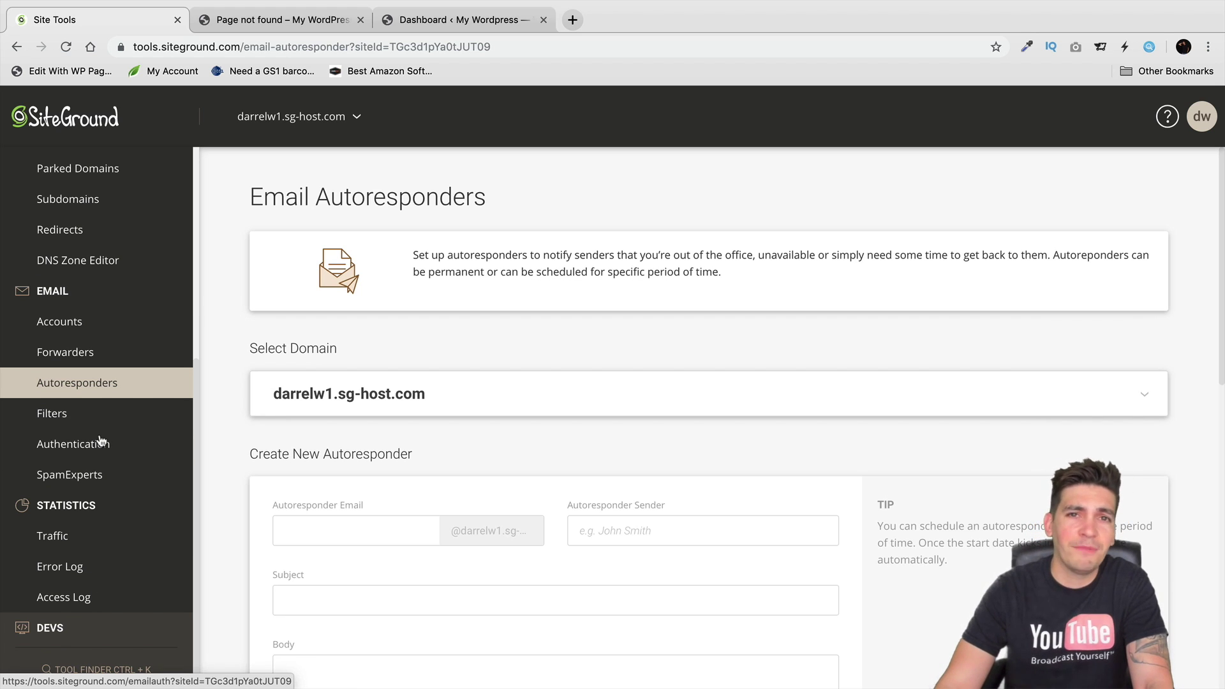
{"action": "left_click", "coordinate": [87, 536]}
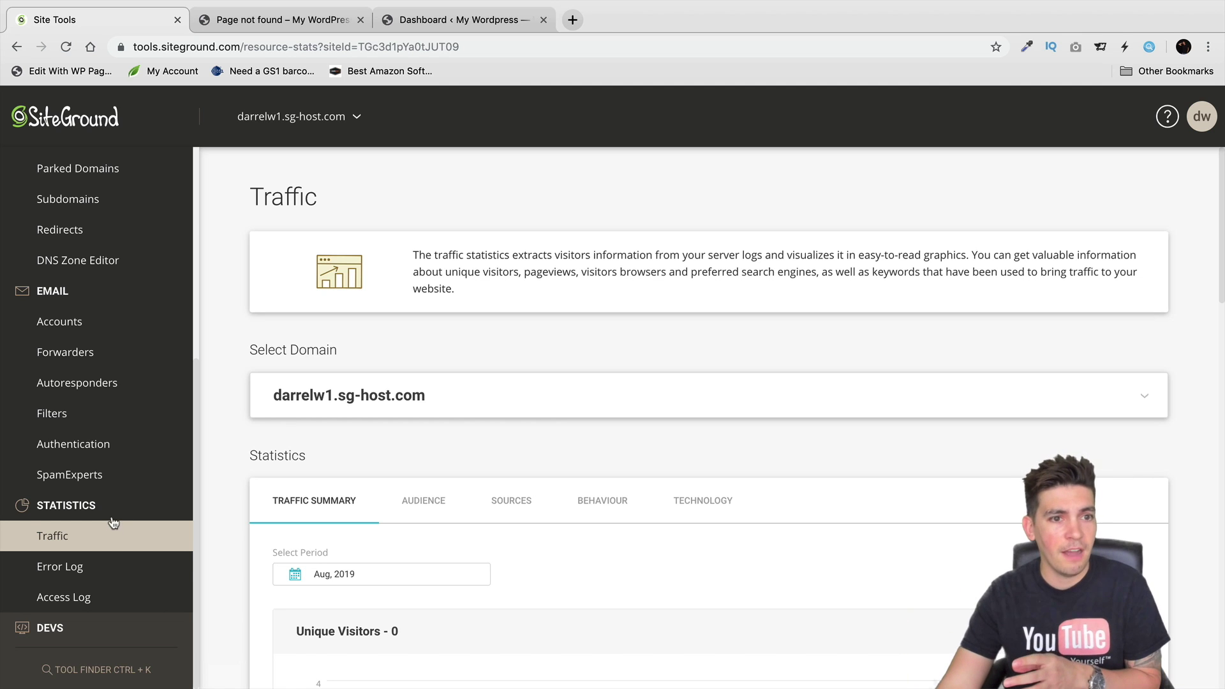
{"action": "scroll", "coordinate": [96, 516], "scroll_direction": "up", "scroll_amount": 5}
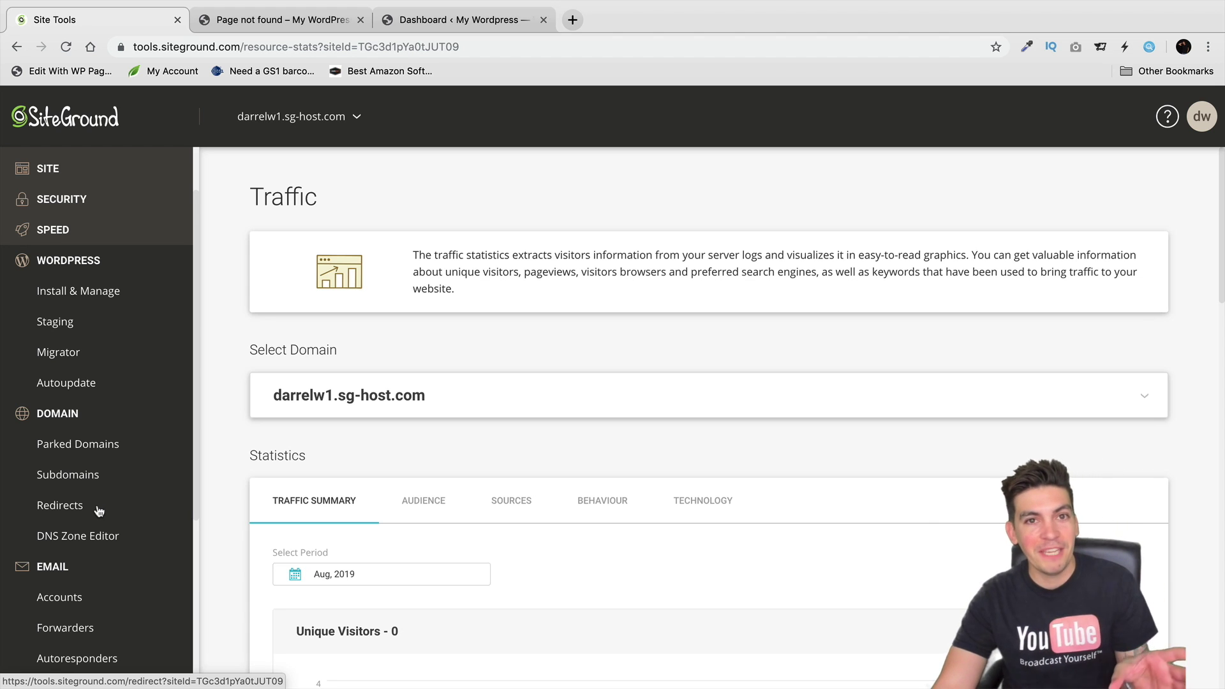
Visit the File Manager, FTP Accounts, App Manager and MySQL pages under Site.
{"action": "left_click", "coordinate": [66, 170]}
{"action": "left_click", "coordinate": [74, 201]}
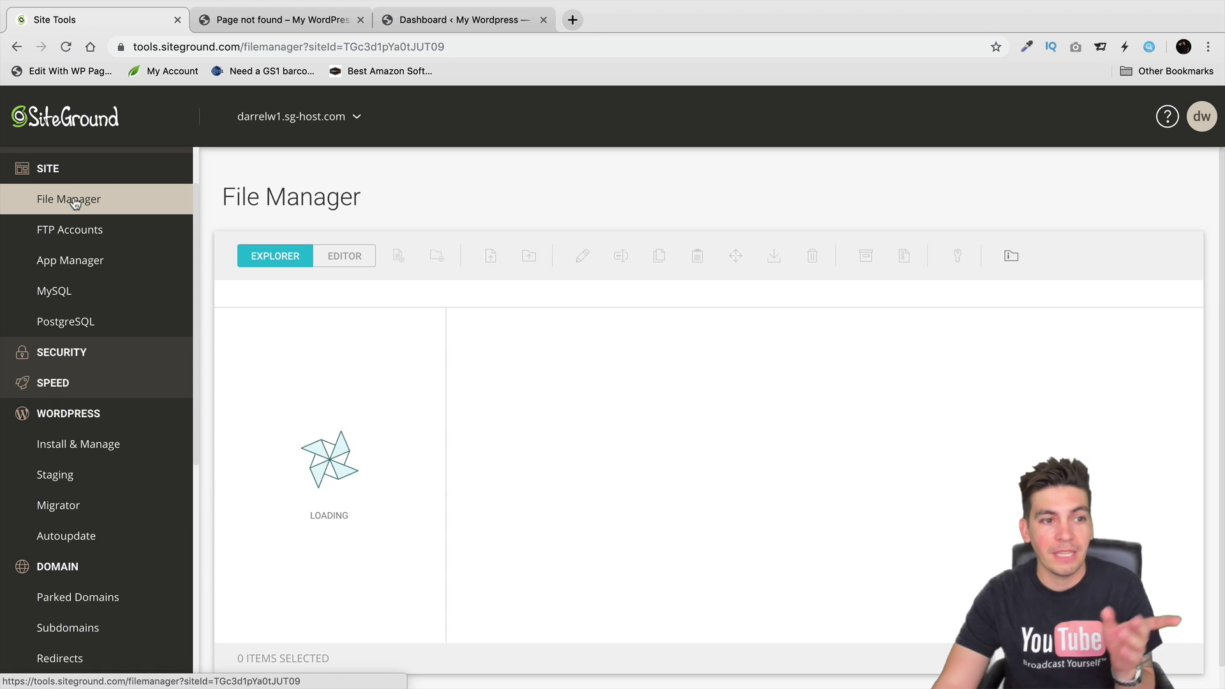
{"action": "left_click", "coordinate": [76, 234]}
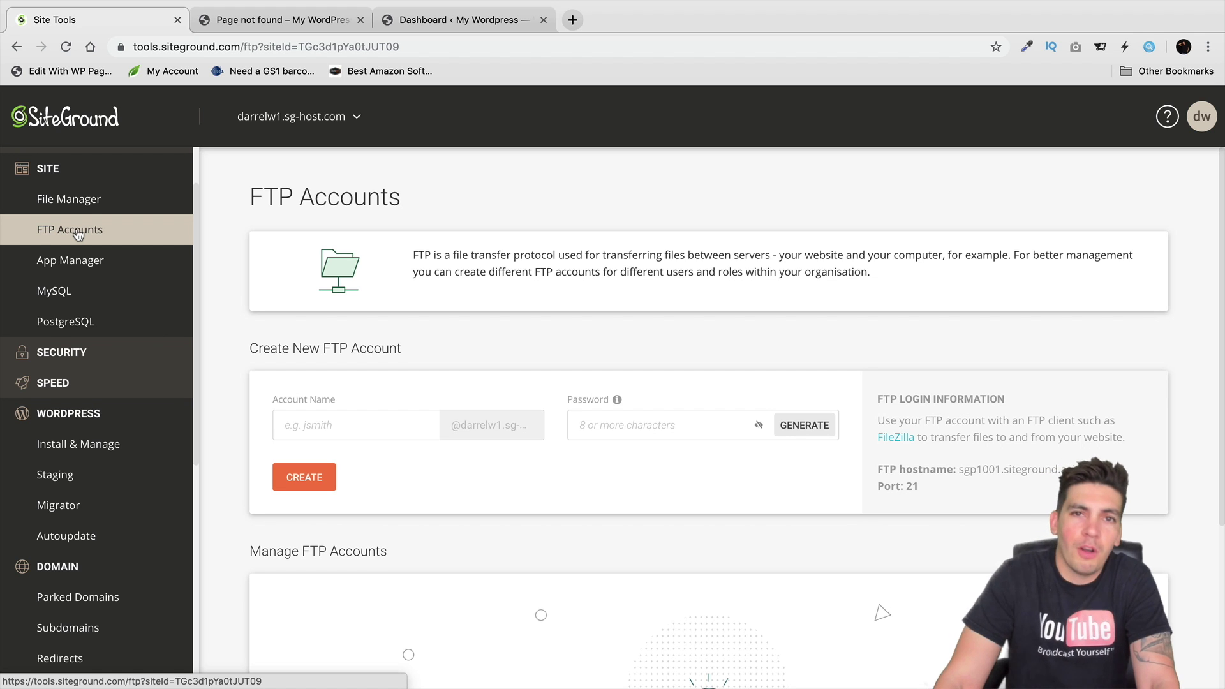
{"action": "left_click", "coordinate": [90, 261]}
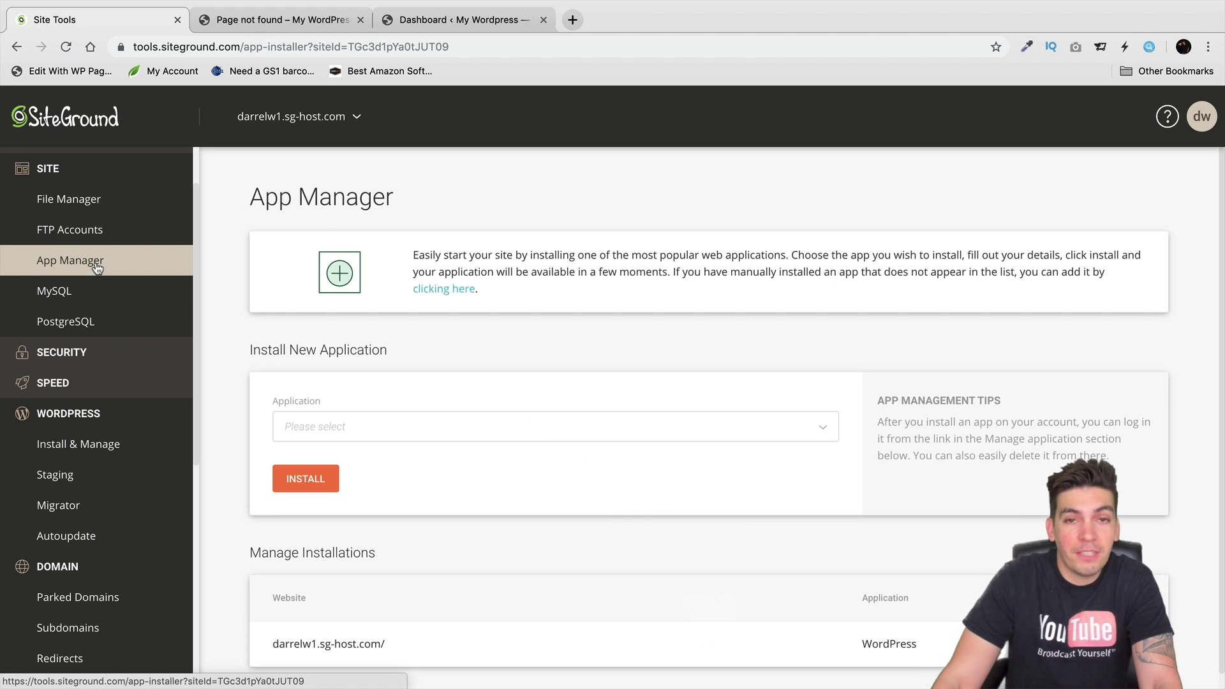
{"action": "left_click", "coordinate": [94, 301]}
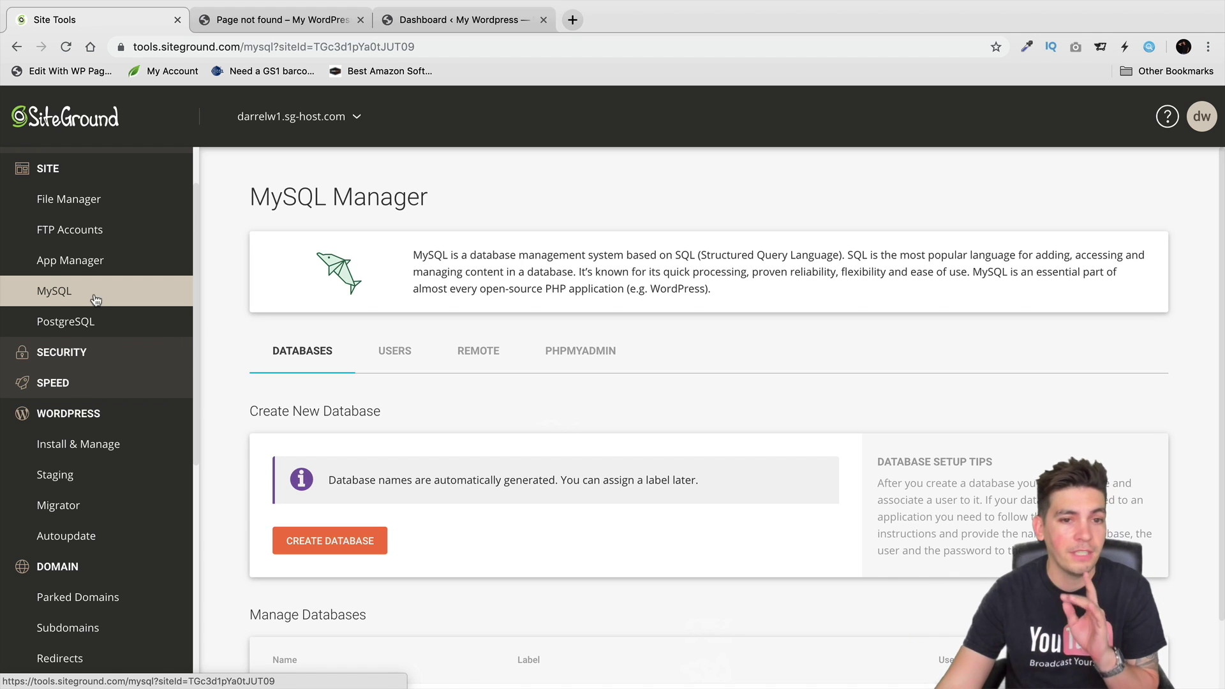
{"action": "scroll", "coordinate": [102, 313], "scroll_direction": "down", "scroll_amount": 3}
{"action": "left_click", "coordinate": [109, 312]}
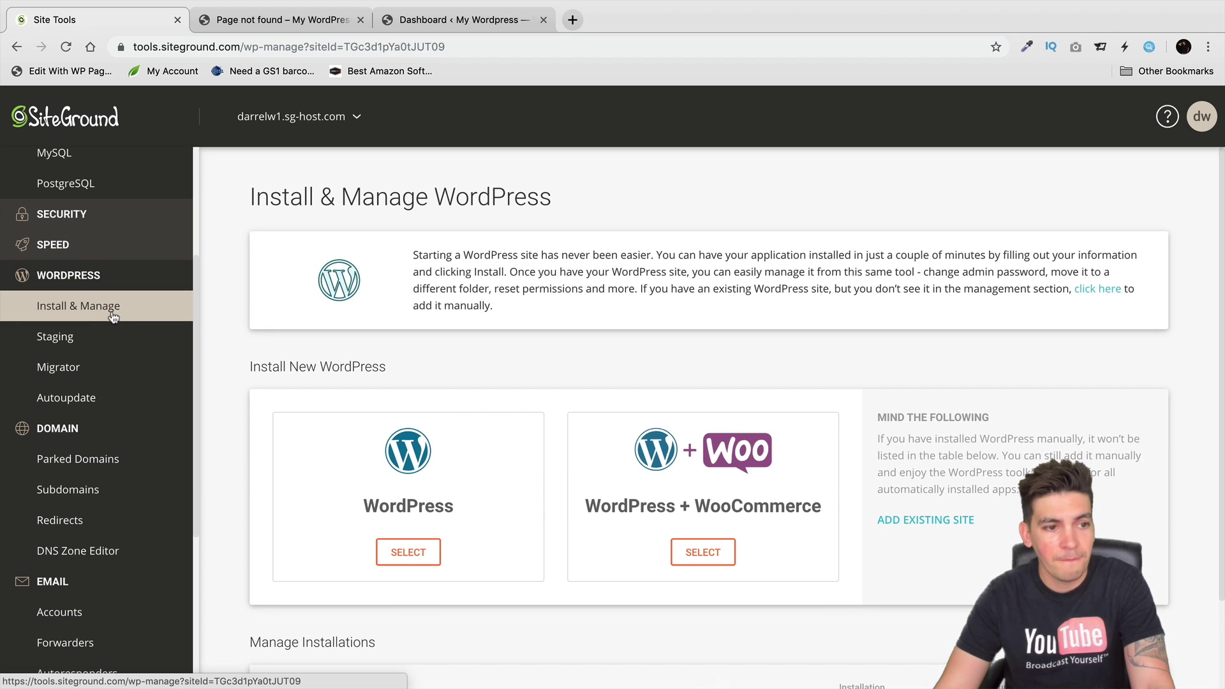
Browse SSL Manager, Backups, HTTPS Enforce and Blocked IPs, then return to WordPress Install & Manage.
{"action": "left_click", "coordinate": [83, 215]}
{"action": "left_click", "coordinate": [82, 279]}
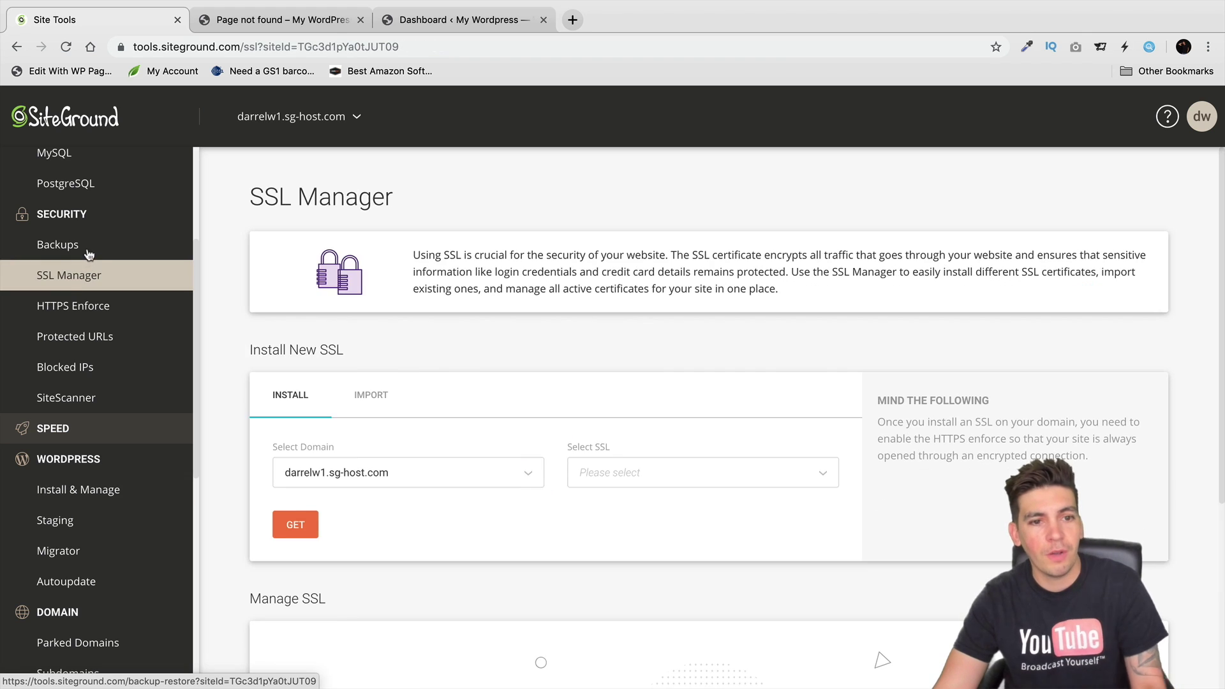
{"action": "left_click", "coordinate": [87, 246]}
{"action": "left_click", "coordinate": [86, 281]}
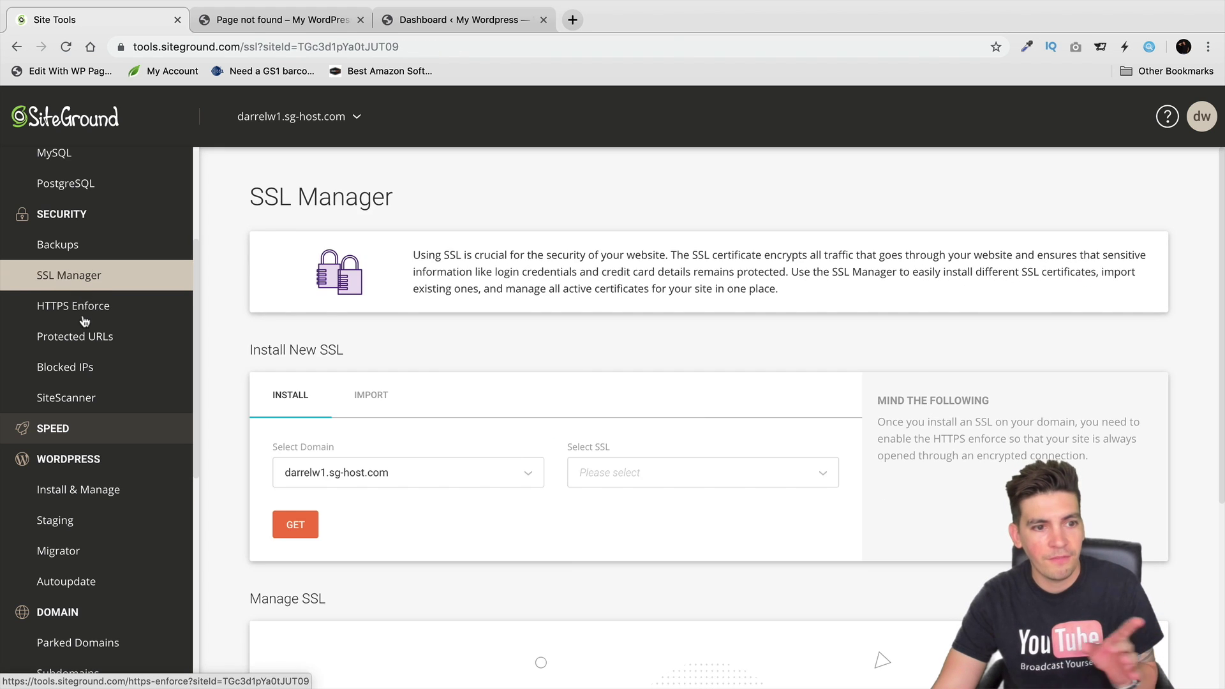
{"action": "left_click", "coordinate": [86, 301]}
{"action": "left_click", "coordinate": [90, 367]}
{"action": "left_click", "coordinate": [99, 461]}
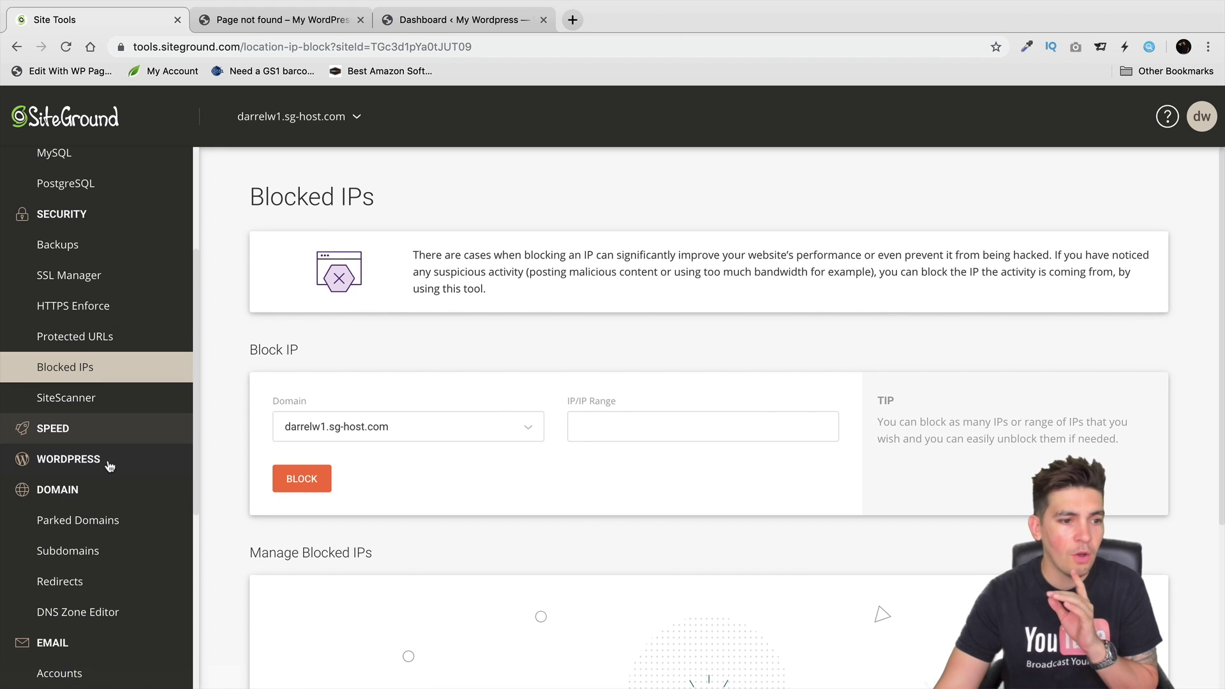
{"action": "left_click", "coordinate": [105, 462]}
{"action": "left_click", "coordinate": [109, 488]}
Auto-login to the sg-host.com site's wp-admin from its row under Manage Installations.
{"action": "scroll", "coordinate": [146, 447], "scroll_direction": "down", "scroll_amount": 5}
{"action": "scroll", "coordinate": [336, 465], "scroll_direction": "down", "scroll_amount": 2}
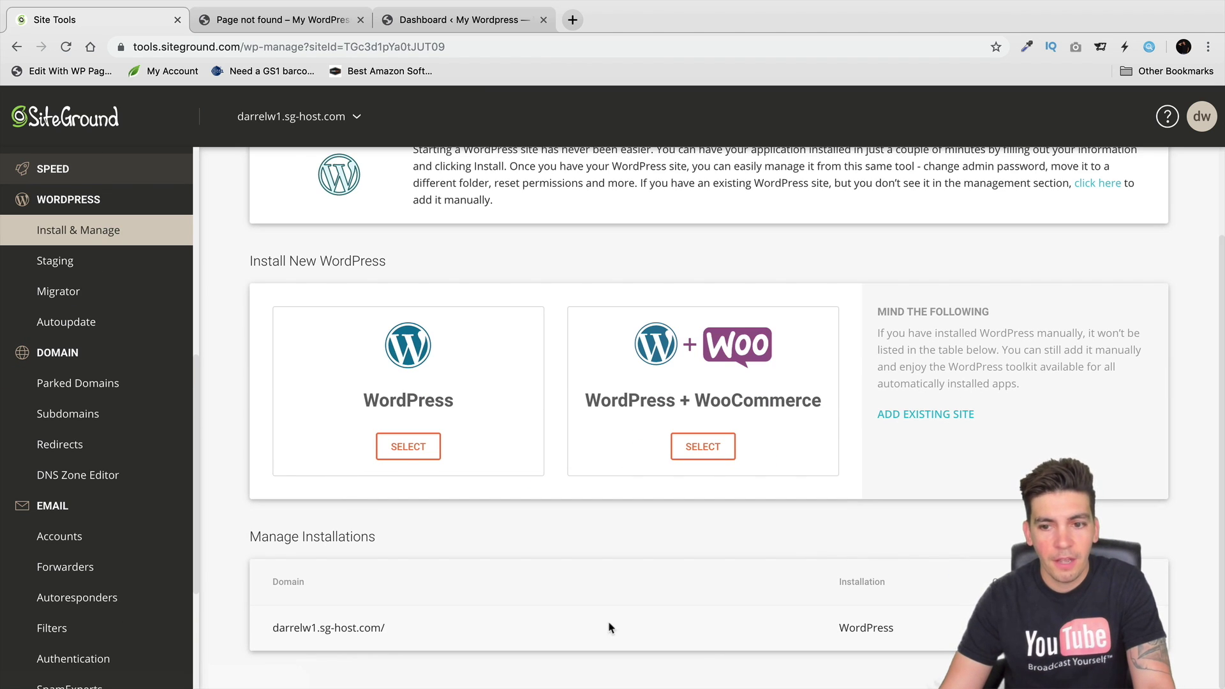
{"action": "scroll", "coordinate": [647, 655], "scroll_direction": "up", "scroll_amount": 1}
{"action": "scroll", "coordinate": [647, 654], "scroll_direction": "up", "scroll_amount": 2}
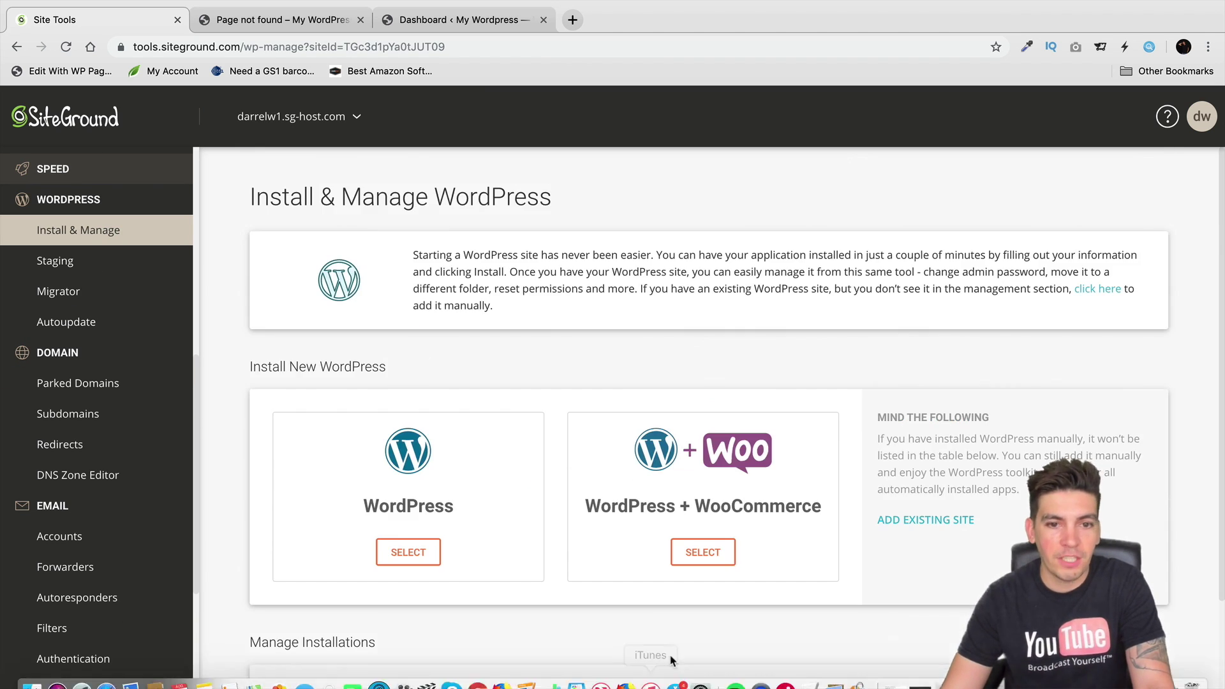
{"action": "scroll", "coordinate": [568, 267], "scroll_direction": "down", "scroll_amount": 2}
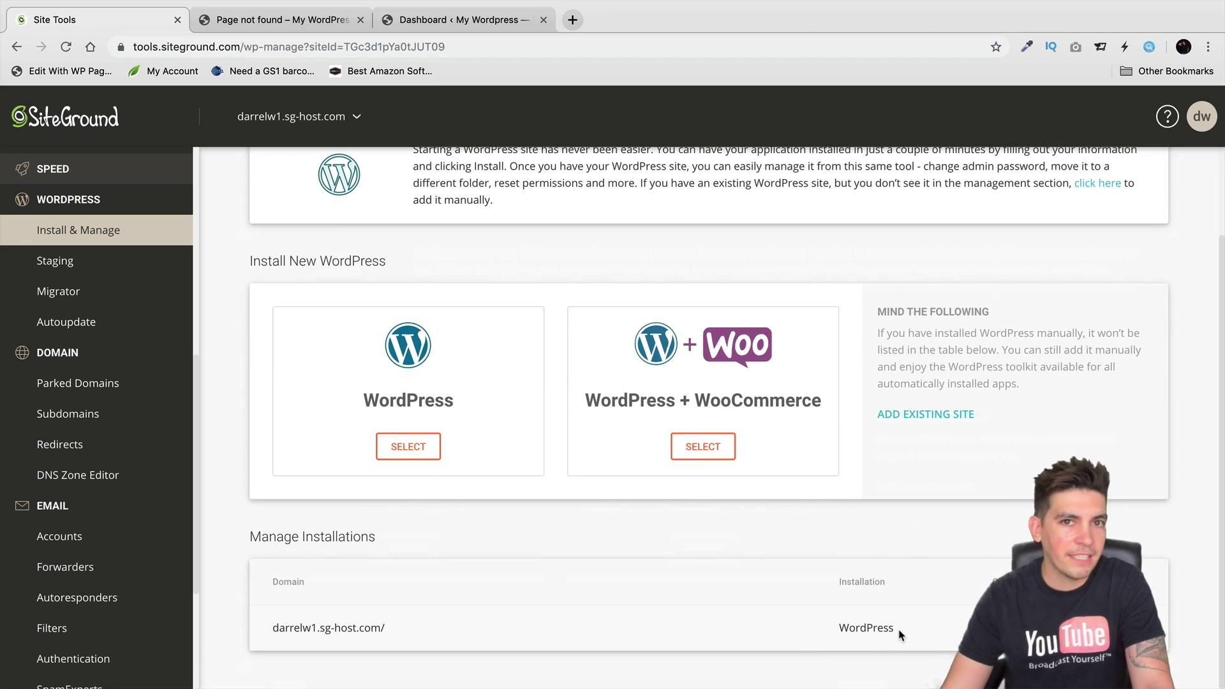
{"action": "left_click", "coordinate": [1135, 628]}
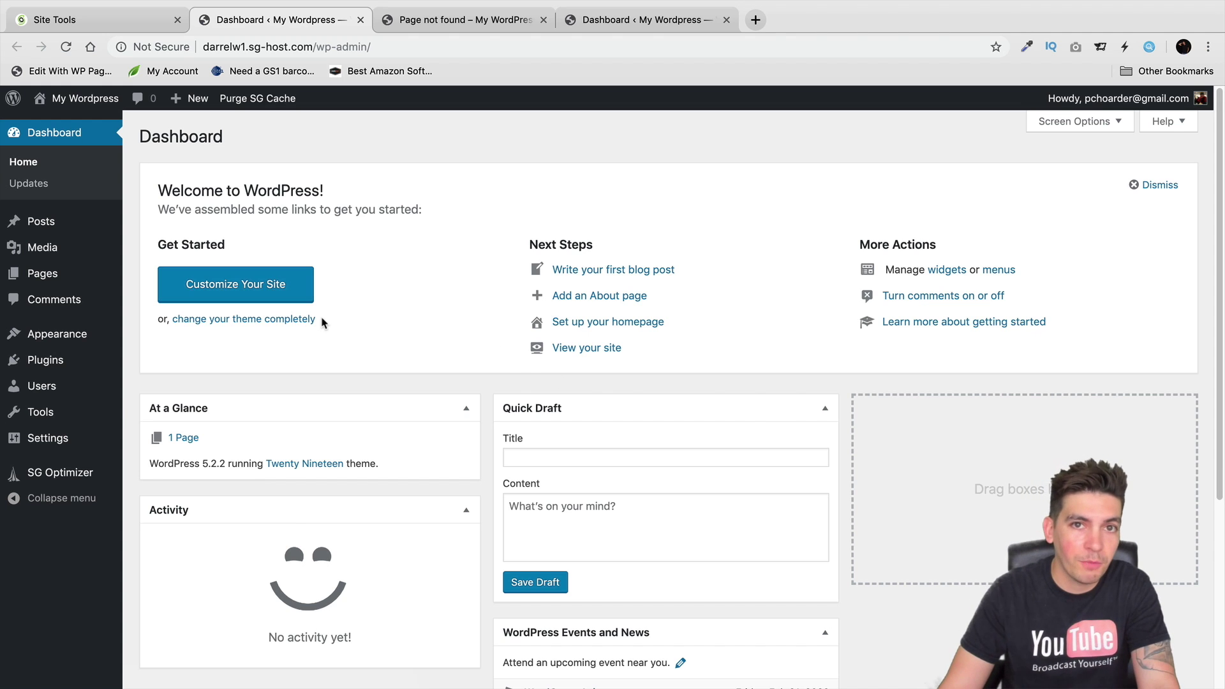
Open the public 'My Wordpress' front page from the admin bar, showing Nothing Found.
{"action": "left_click", "coordinate": [105, 125]}
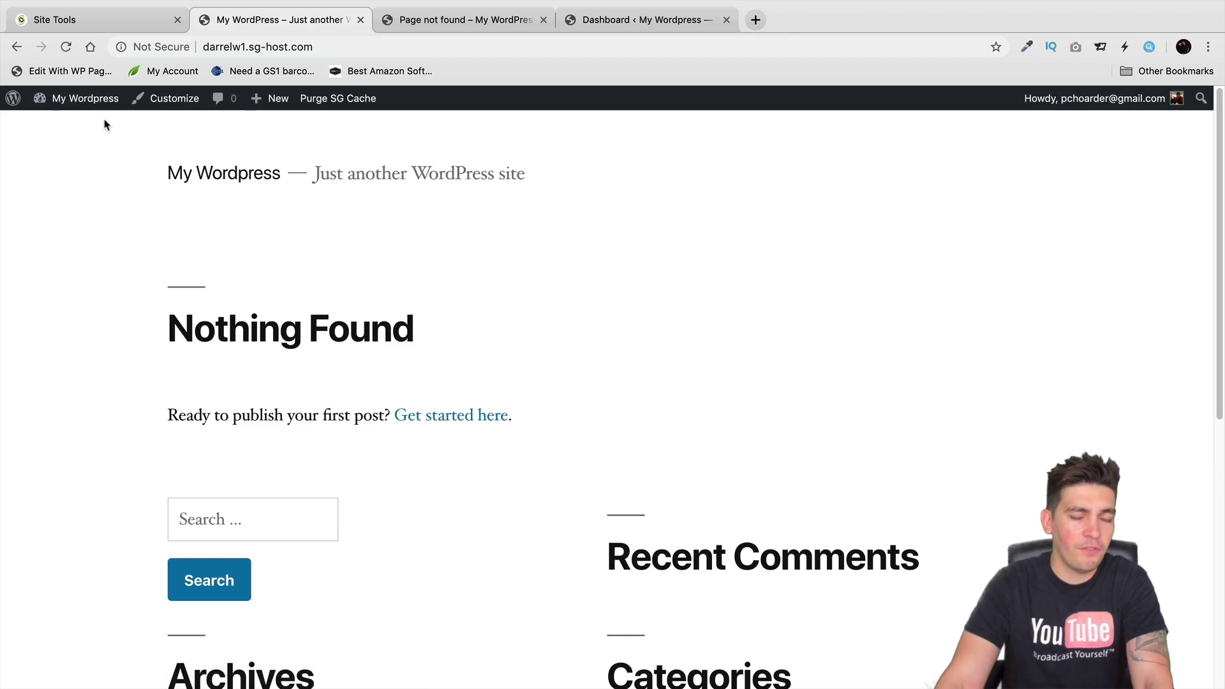